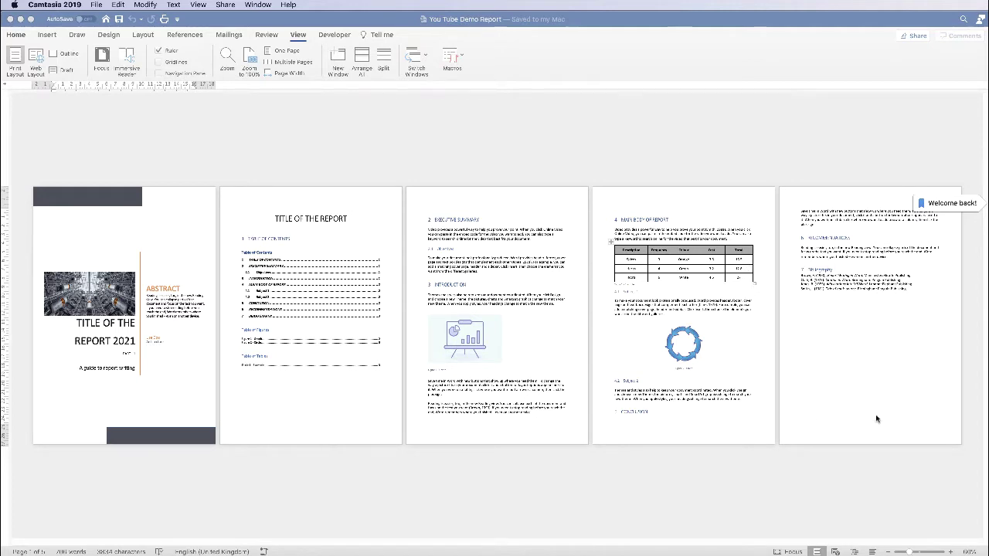
Step: Open the footer area of the table of contents page and return to the body text
left_click(298, 404)
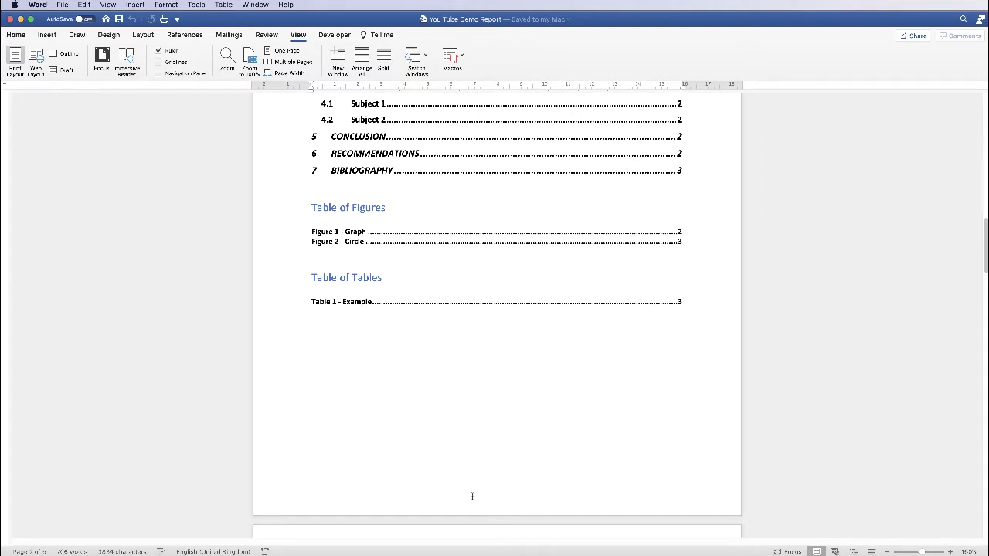
left_click(294, 503)
double_click(298, 499)
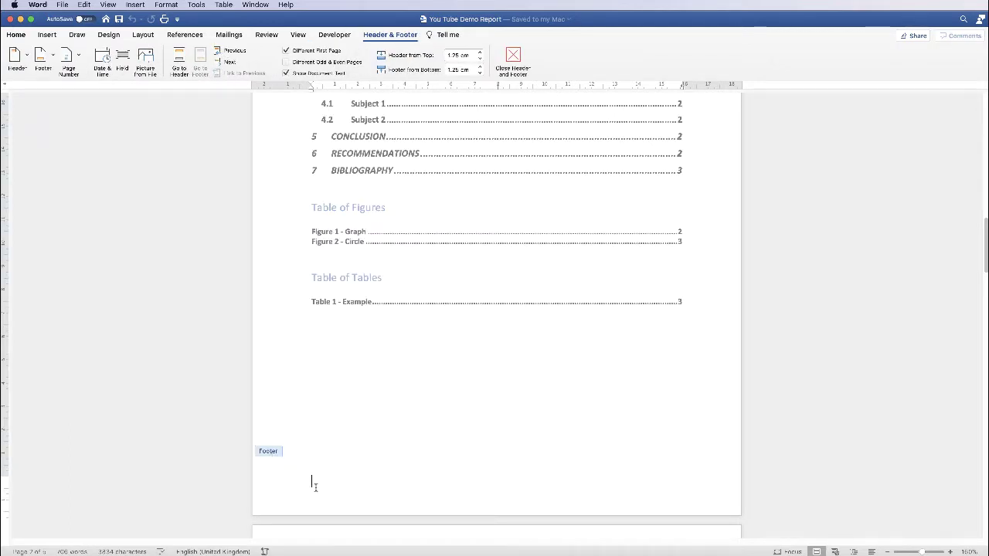
double_click(360, 384)
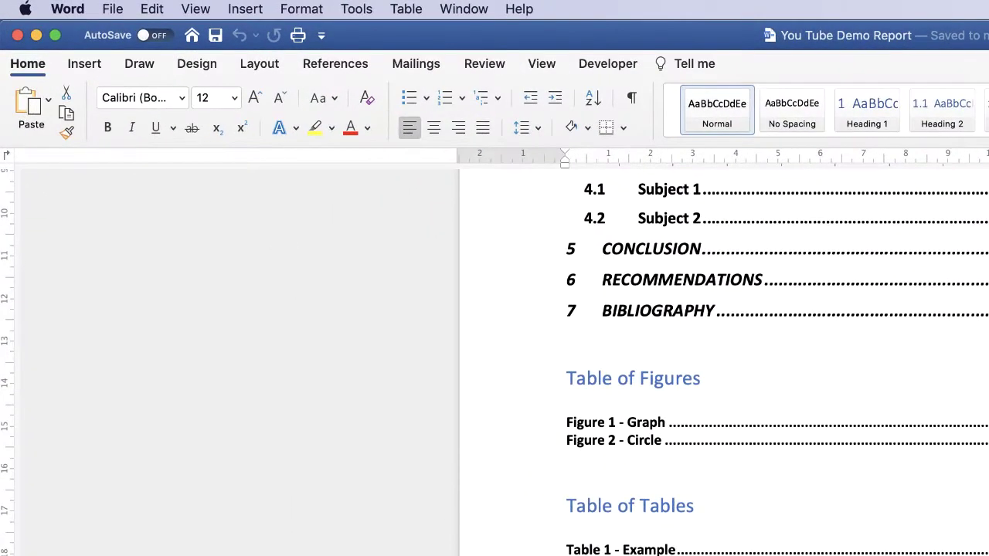
Step: Set up page numbers positioned at the bottom of the page in the footer with centre alignment
left_click(79, 68)
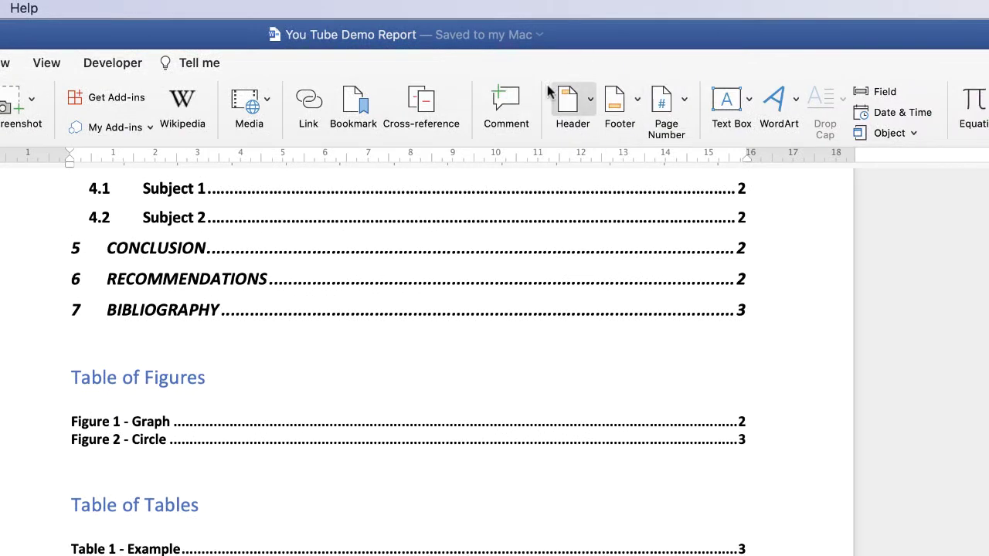
left_click(685, 105)
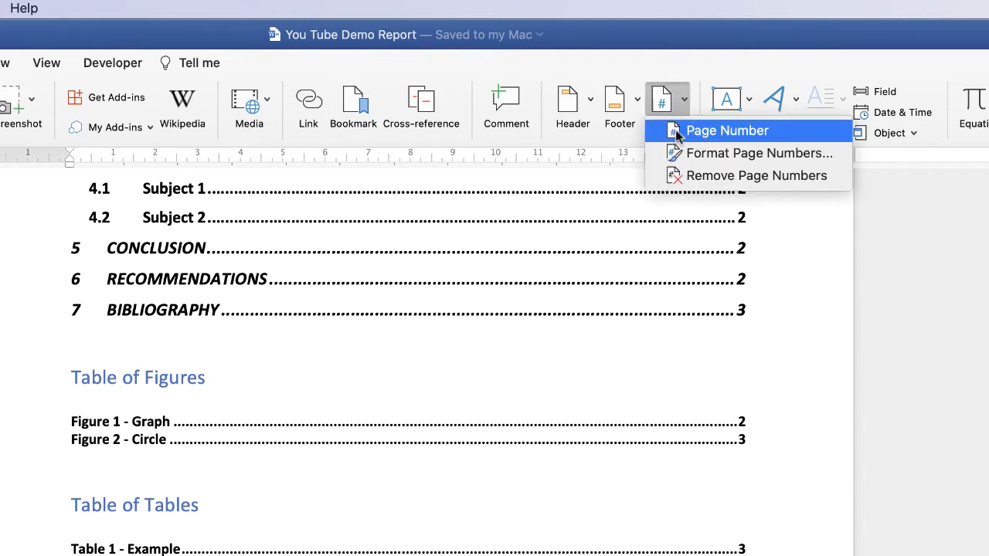
left_click(711, 132)
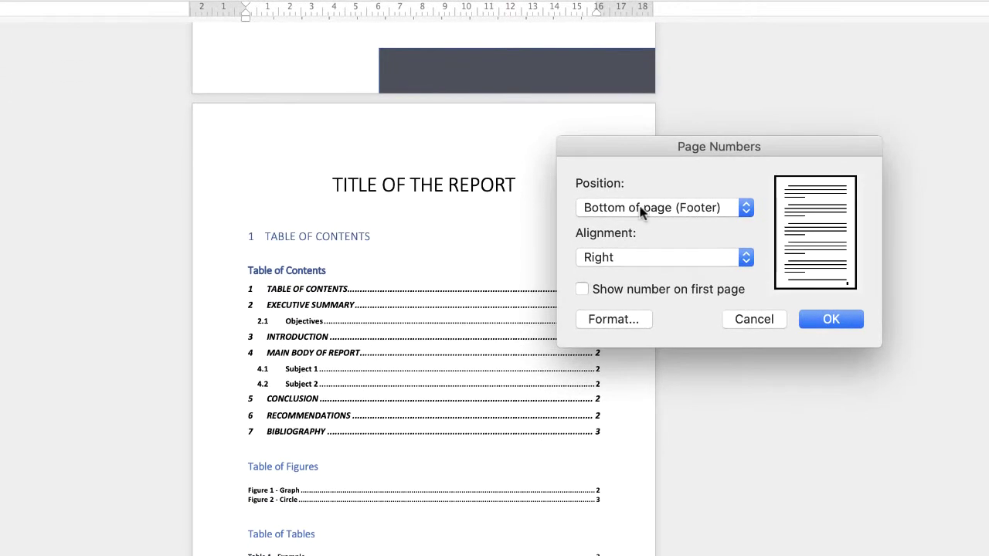
left_click(746, 209)
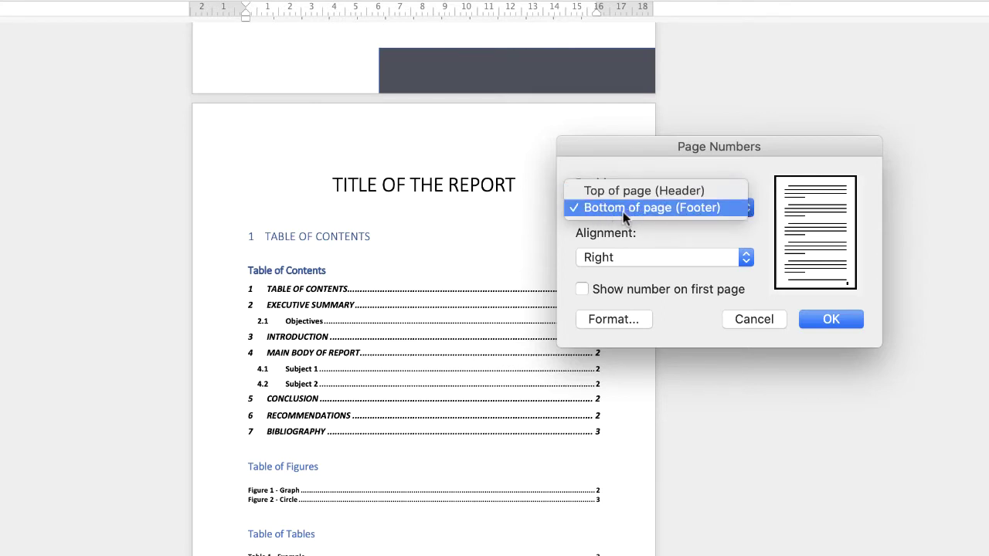
left_click(648, 256)
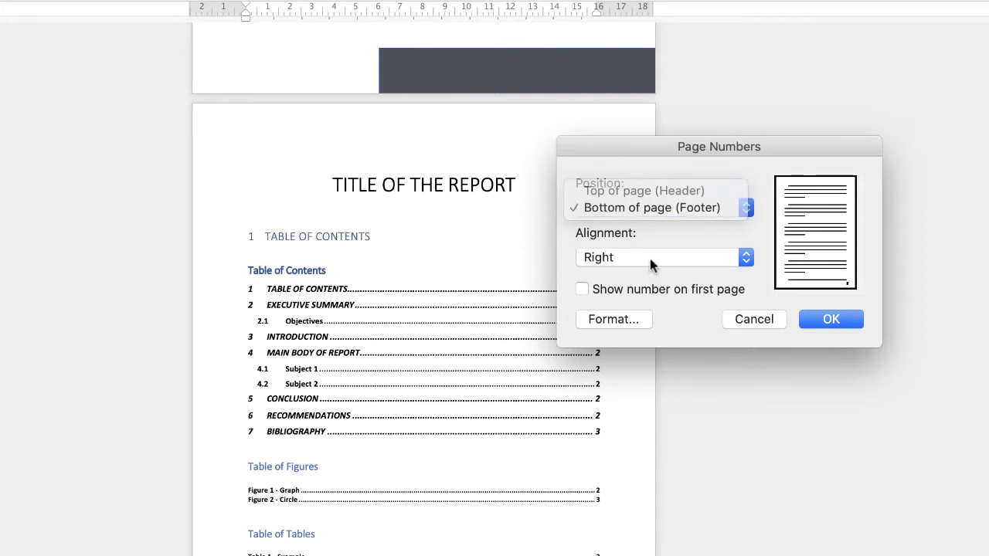
left_click(746, 260)
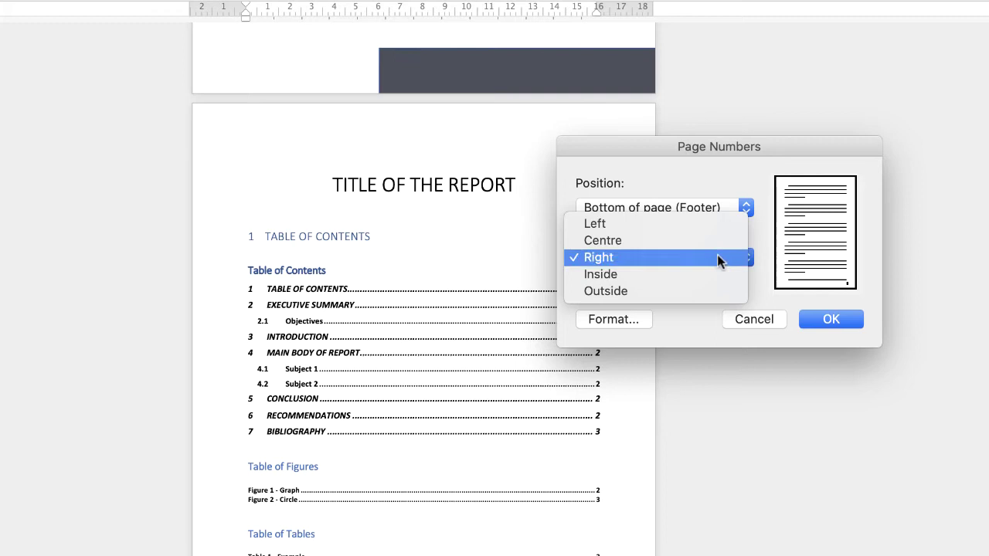
left_click(600, 238)
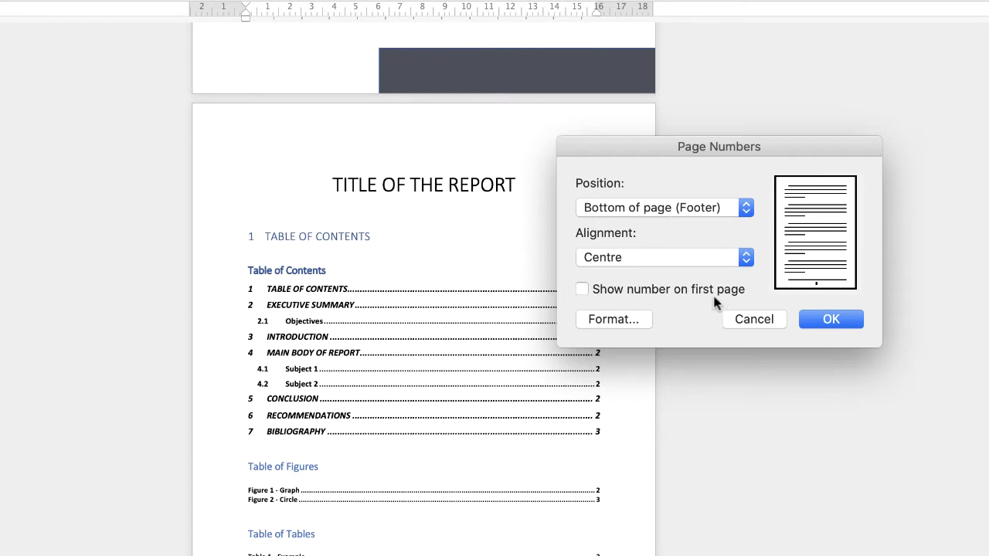
Step: Keep the 1, 2, 3 number format, start the page numbering at 0 and insert the page numbers
left_click(629, 323)
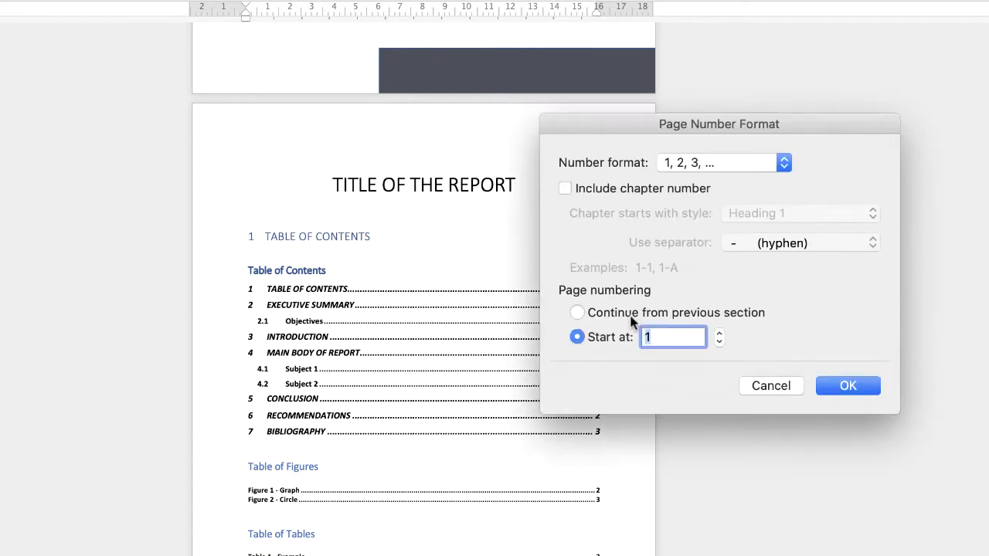
left_click(784, 162)
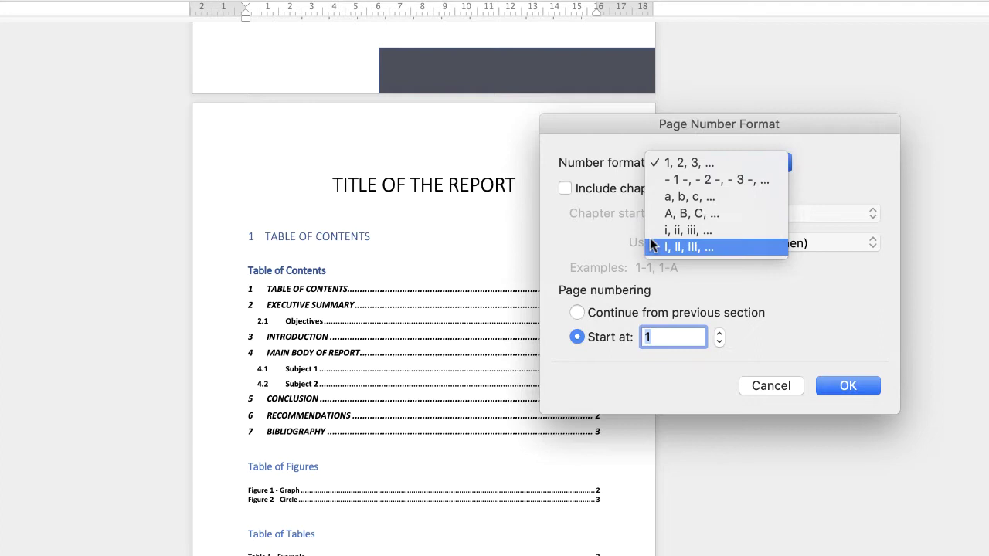
left_click(836, 171)
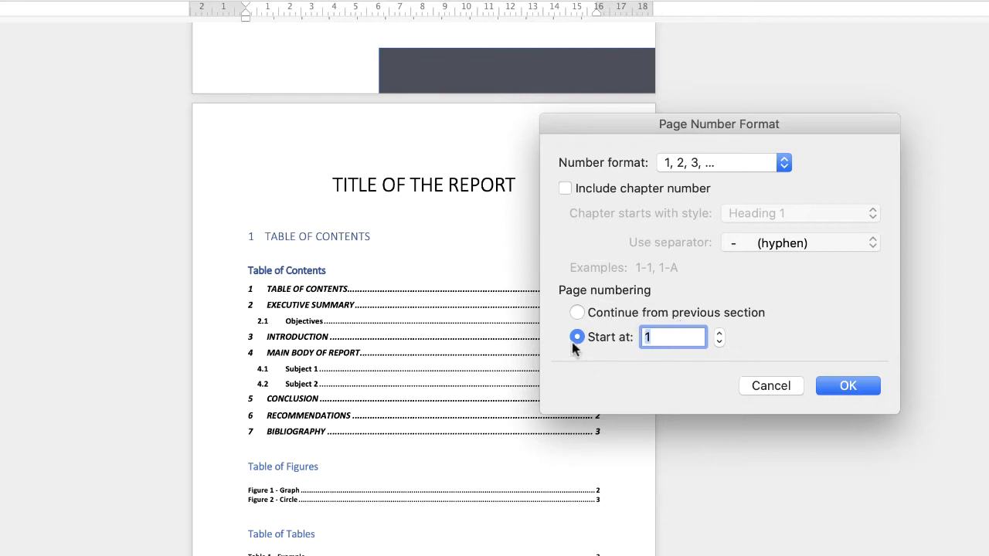
left_click(842, 387)
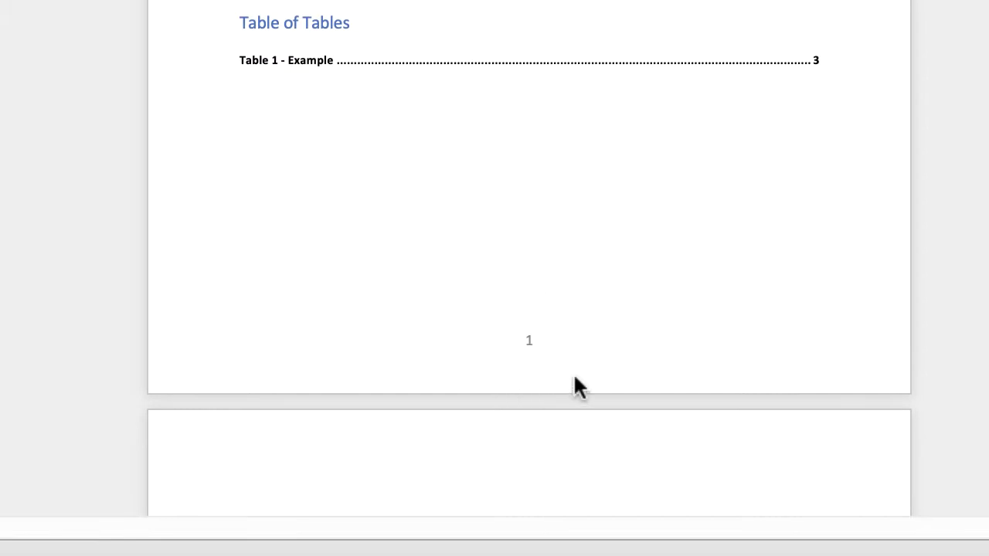
Step: Remove the cover page from the start of the report
scroll(529, 232, "up", 10)
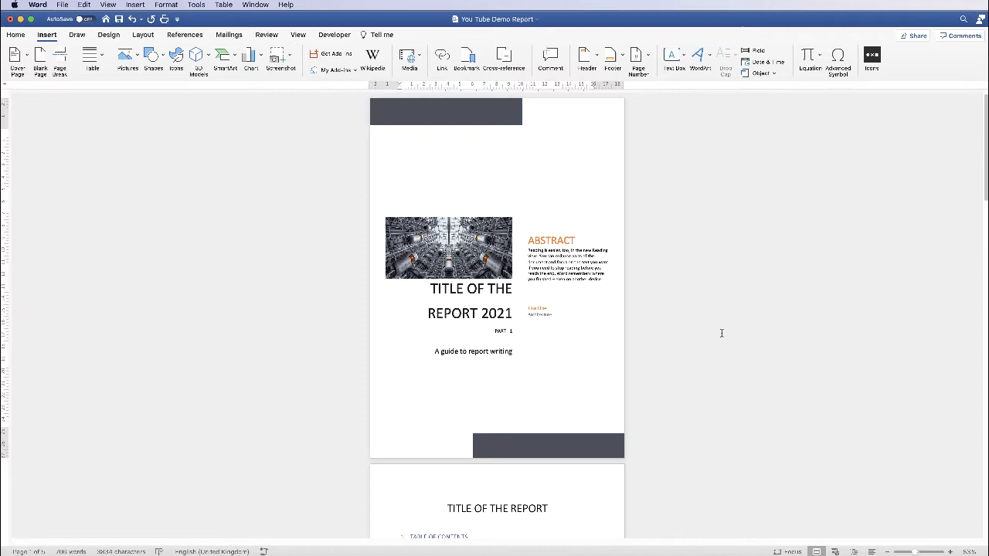
left_click(596, 410)
key("Delete")
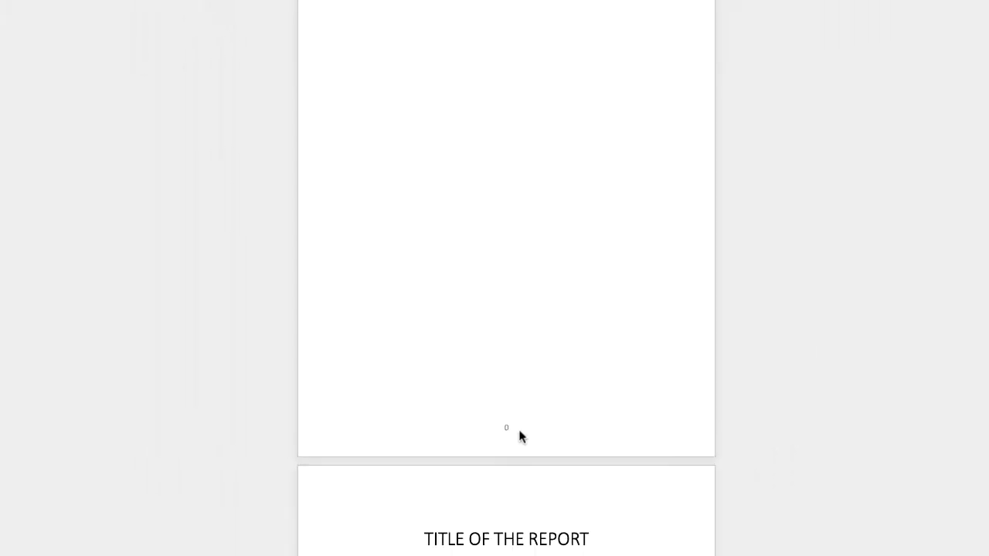
Step: Delete the centred page number from the footer of the table of contents page
scroll(503, 371, "down", 10)
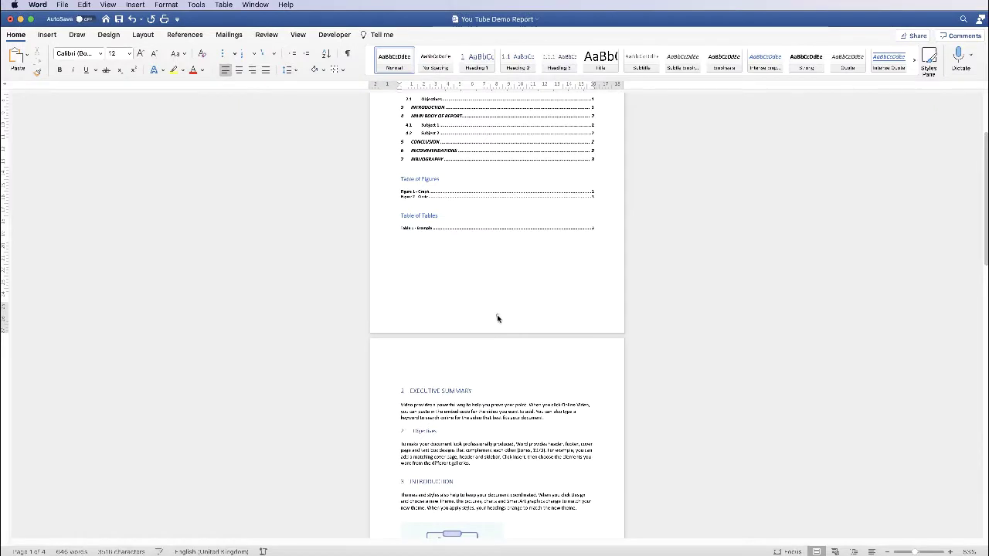
double_click(496, 318)
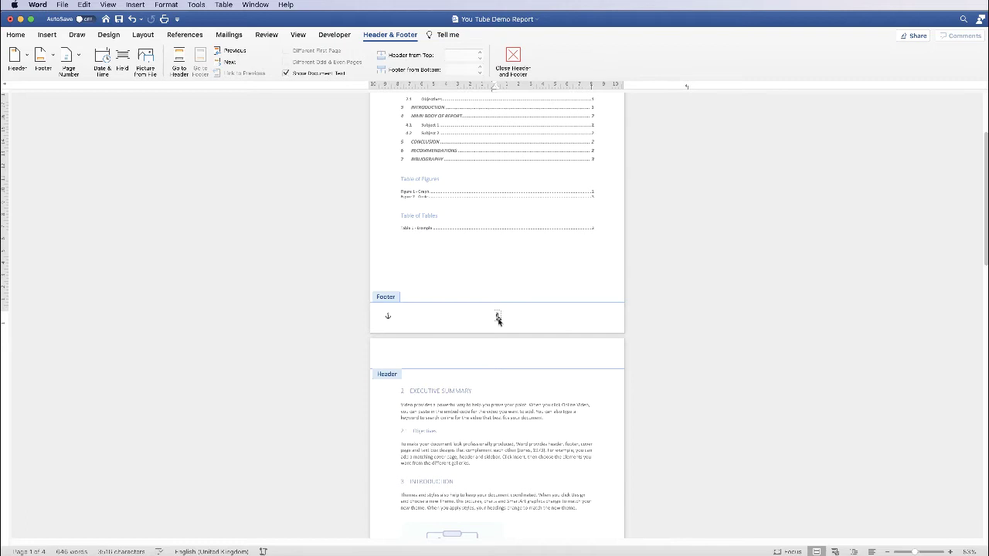
double_click(498, 317)
key("Delete")
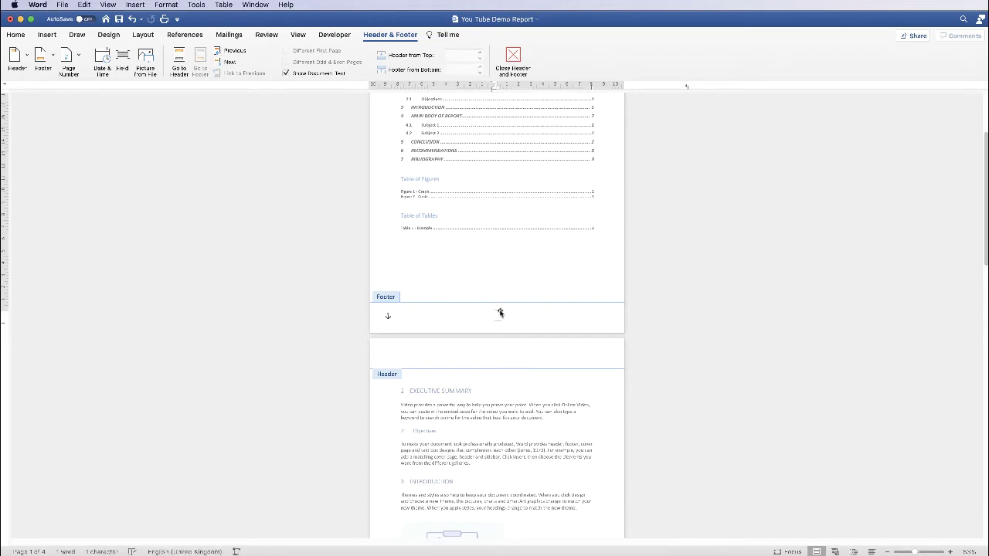
double_click(500, 312)
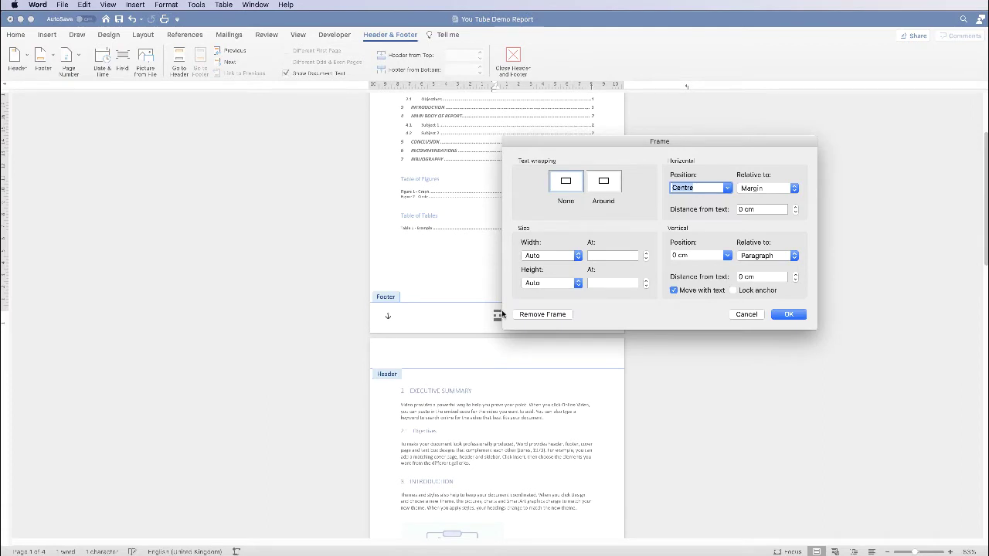
left_click(747, 315)
left_click(519, 314)
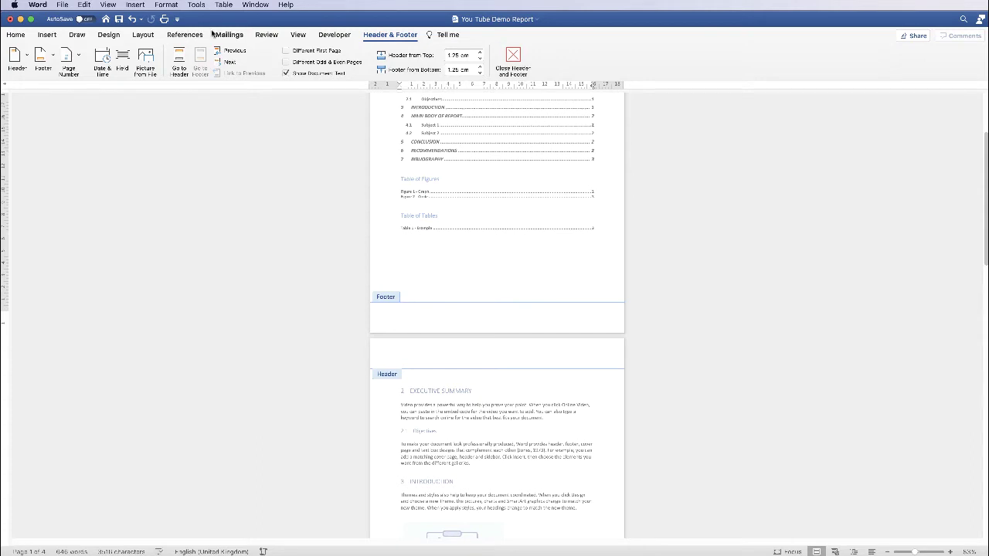
Step: Insert right-aligned page numbers in the footer, shown on the first page, with numbering starting at 1
left_click(47, 34)
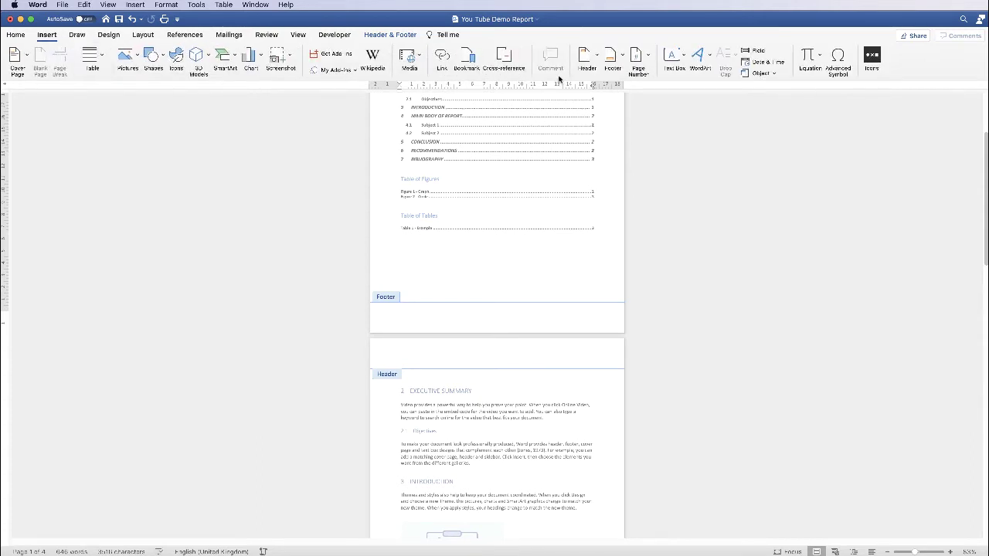
left_click(650, 60)
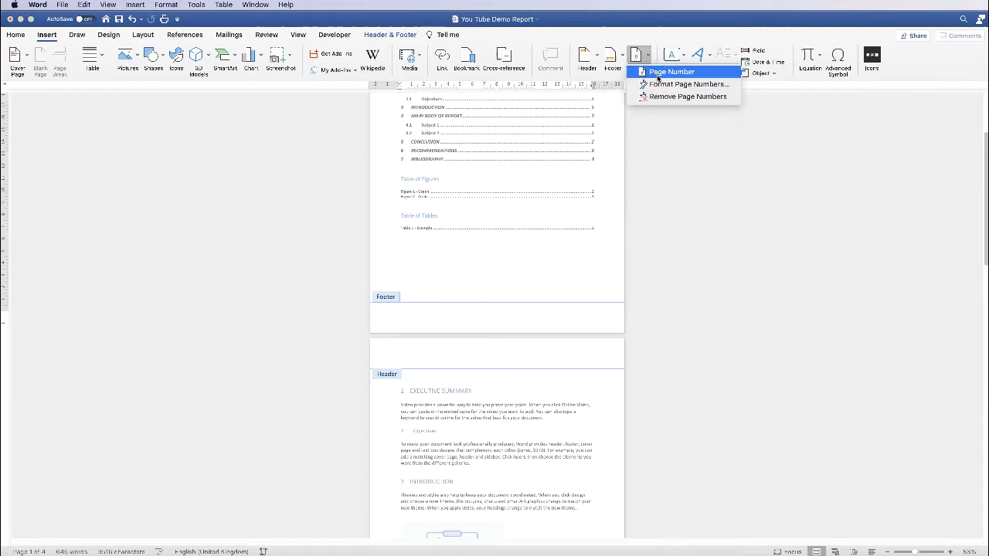
left_click(664, 72)
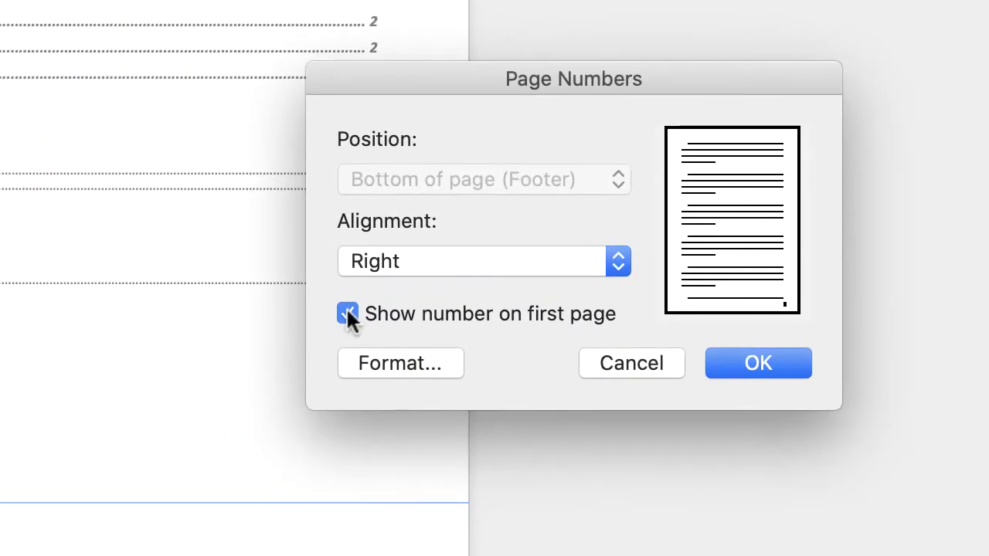
left_click(451, 283)
left_click(437, 365)
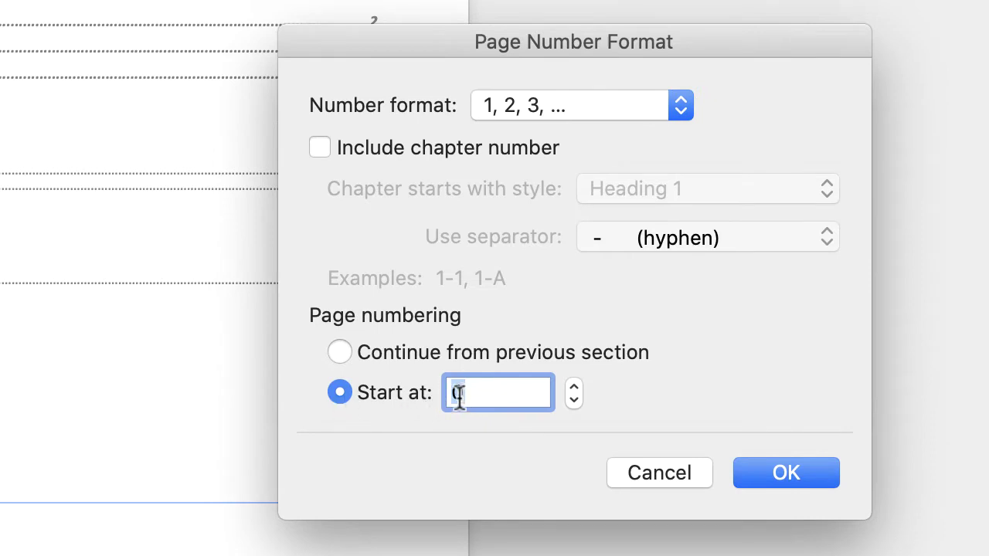
left_click(573, 385)
left_click(786, 473)
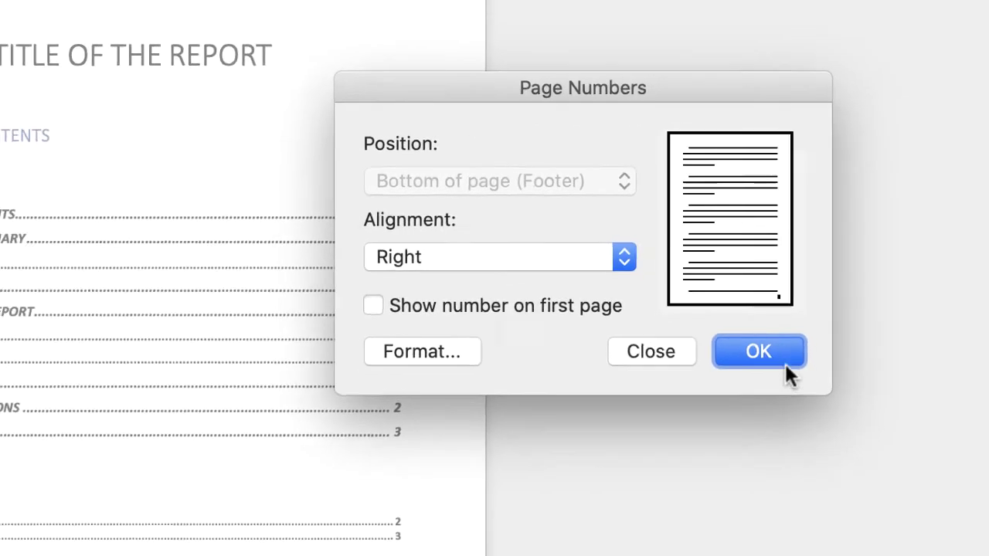
left_click(788, 373)
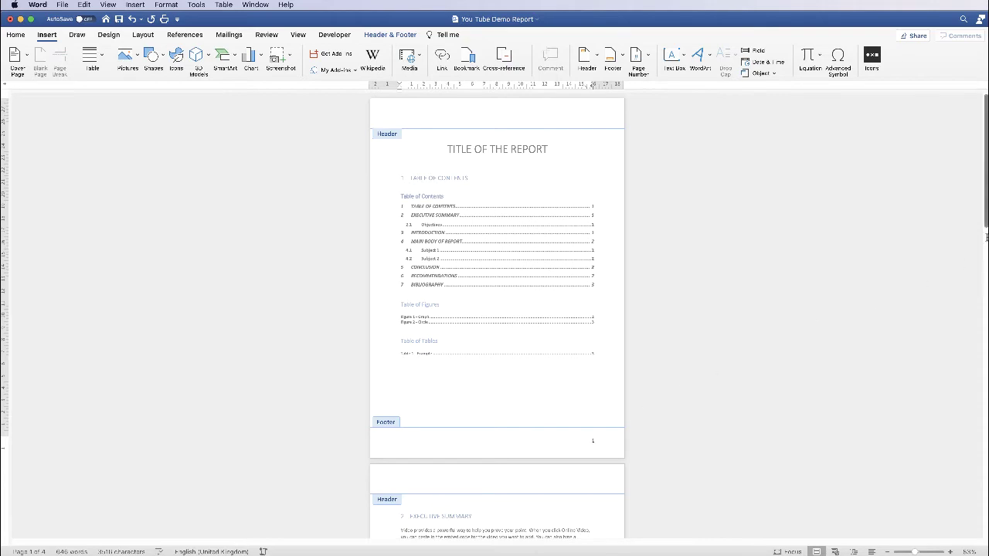
Step: Check the footer page numbers throughout the report and review the Page Numbers settings without changing them
left_click_drag(986, 225, 986, 349)
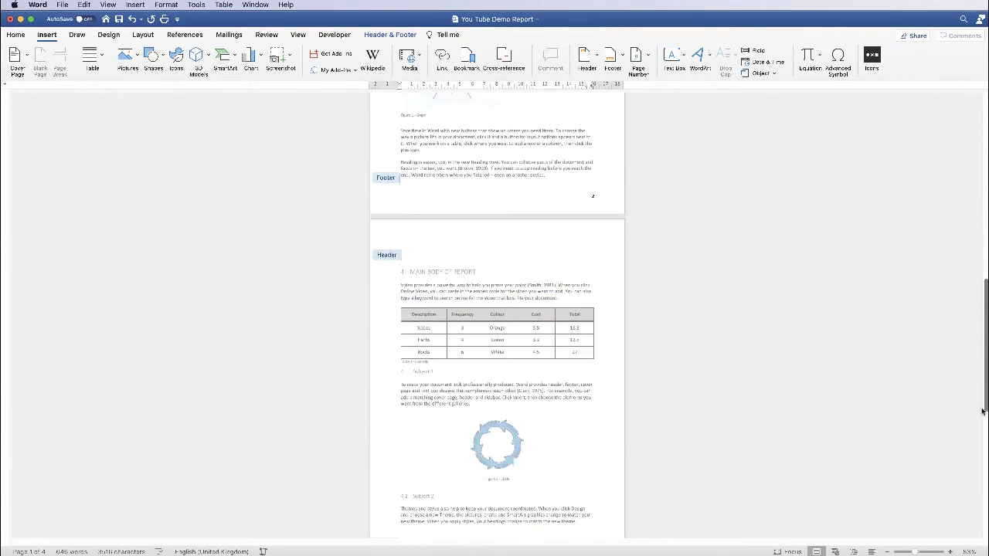
left_click_drag(982, 412, 982, 221)
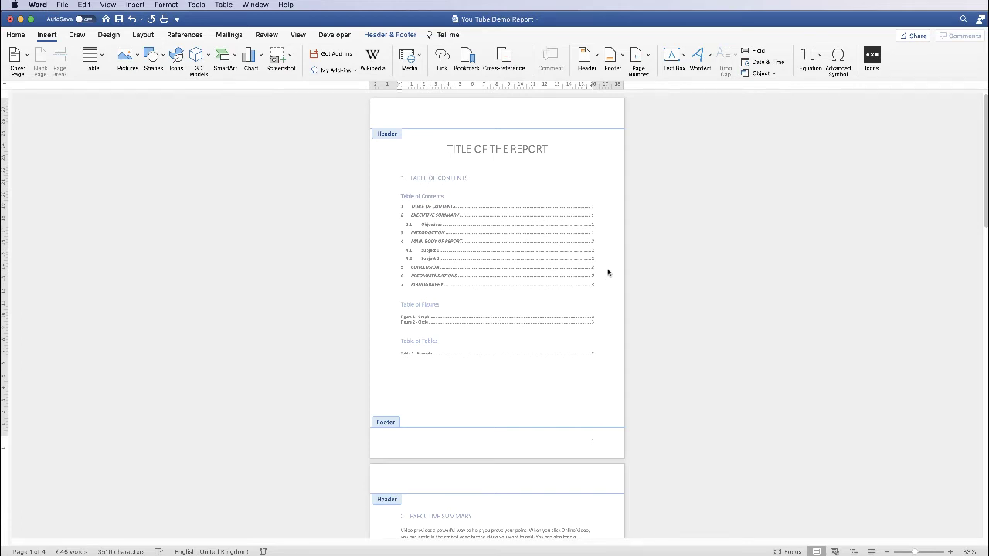
left_click(638, 56)
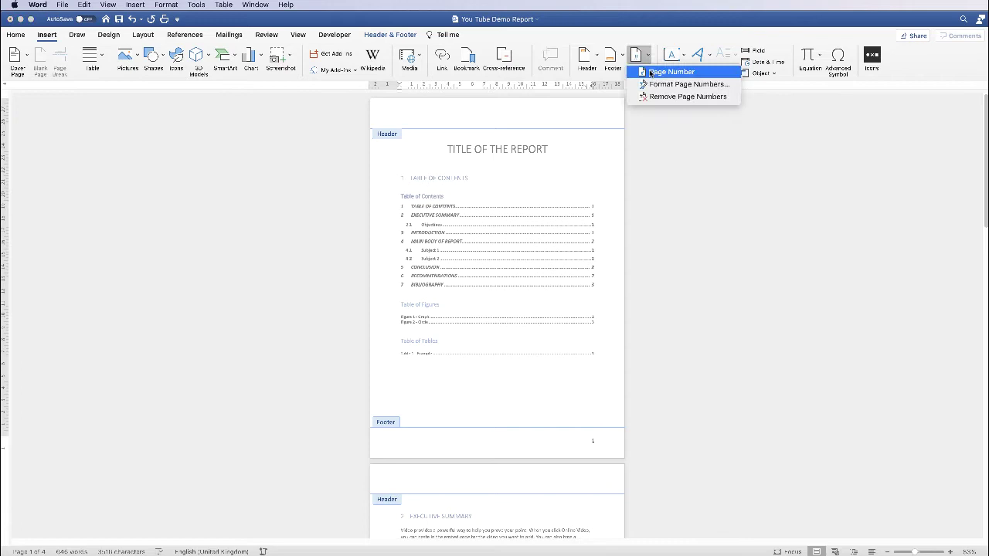
left_click(666, 69)
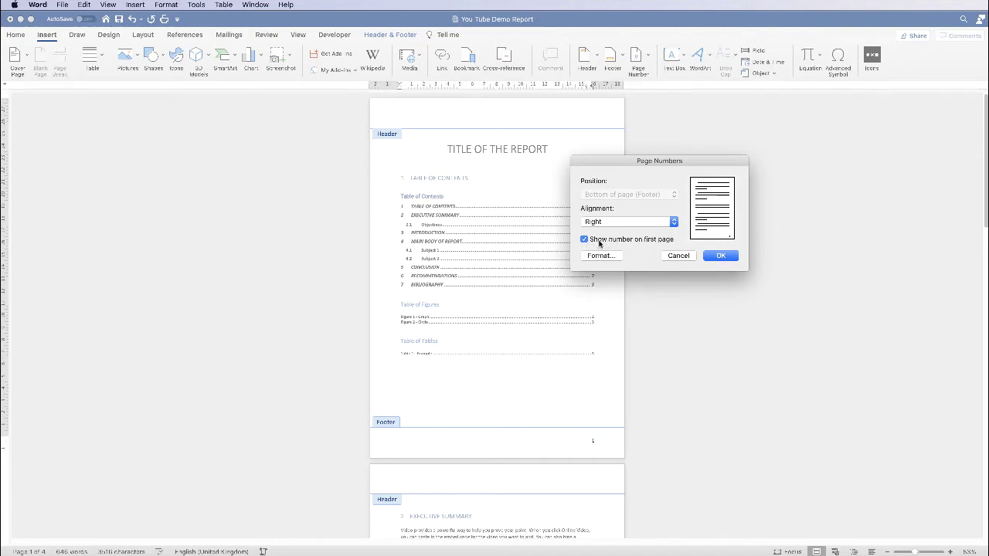
left_click(679, 257)
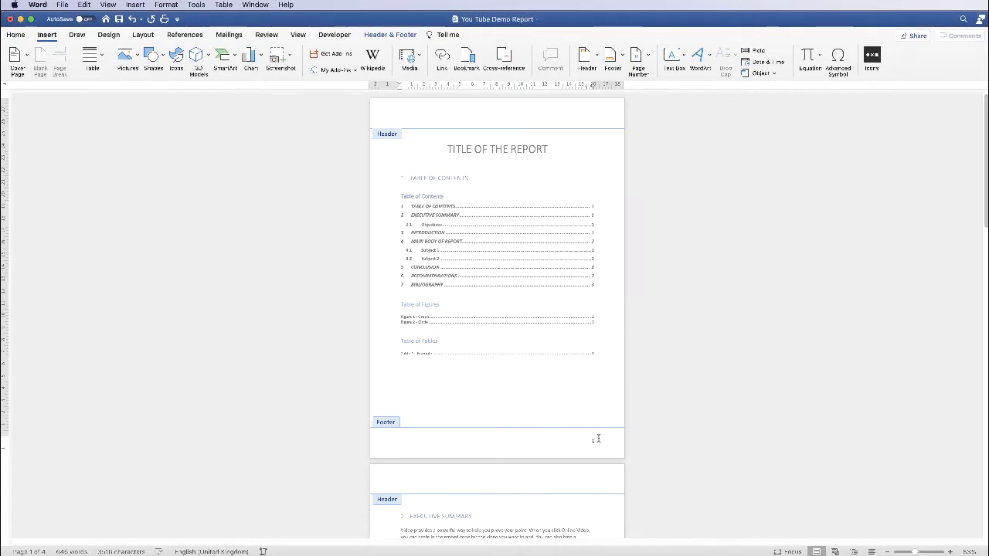
Step: Delete the right-aligned page number from the first page's footer and view several pages to check their footers
left_click(594, 441)
left_click(598, 440)
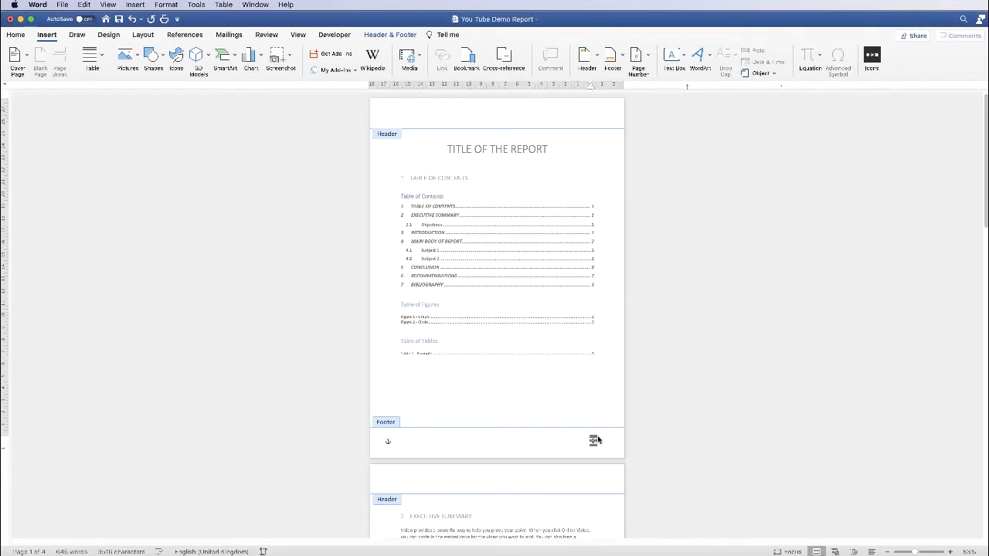
left_click(595, 440)
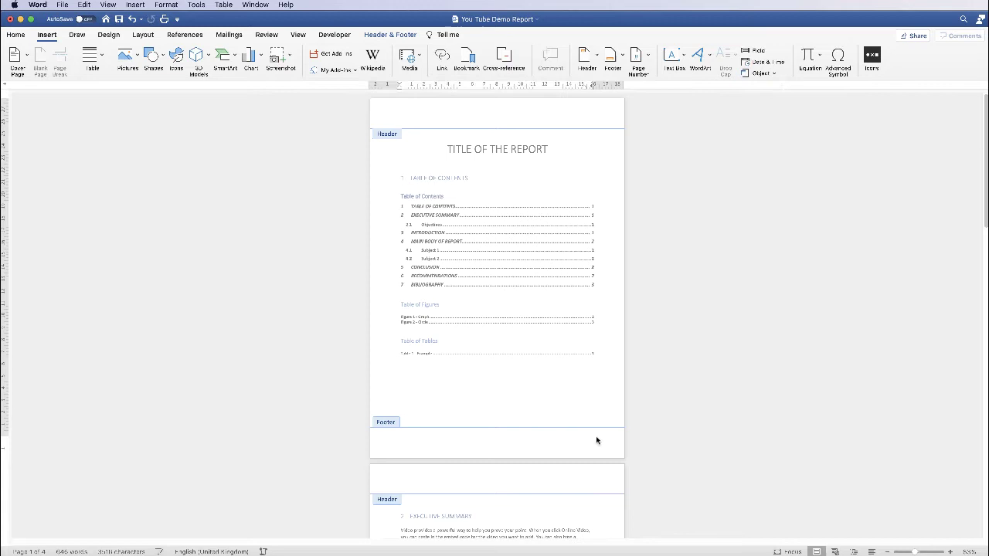
left_click(910, 553)
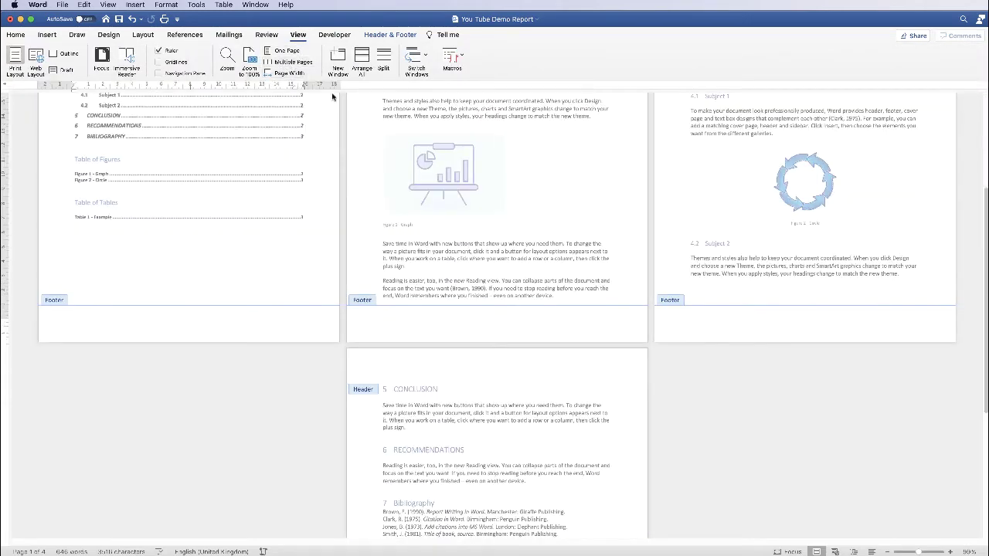
Step: Leave the footer and insert a Section Break (Next Page) at the end of page 2, before the main body of the report
left_click(911, 553)
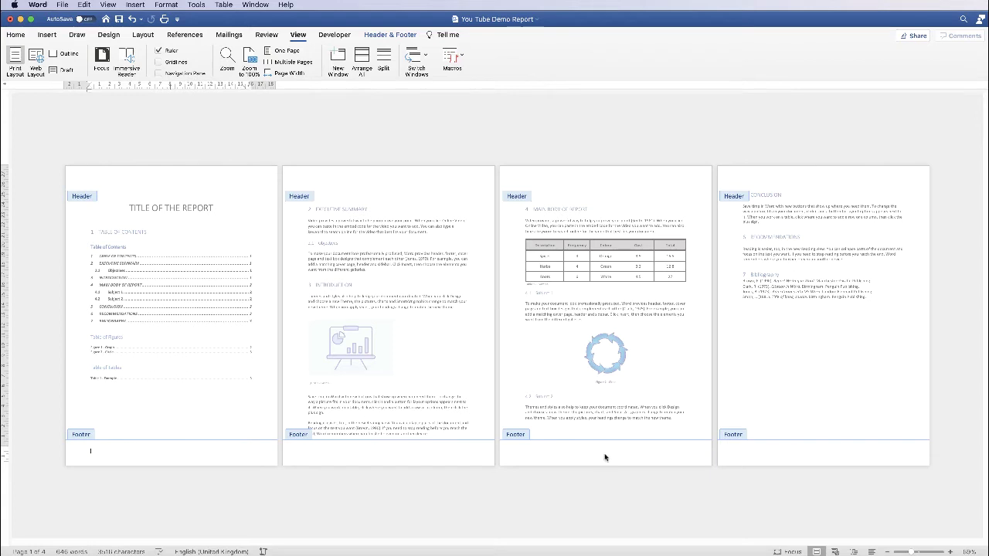
double_click(393, 221)
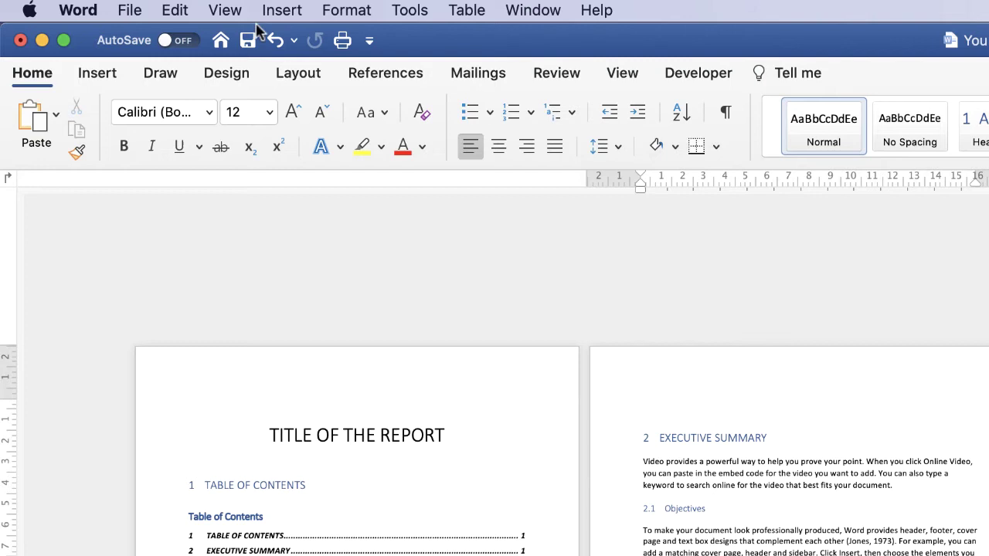
left_click(286, 13)
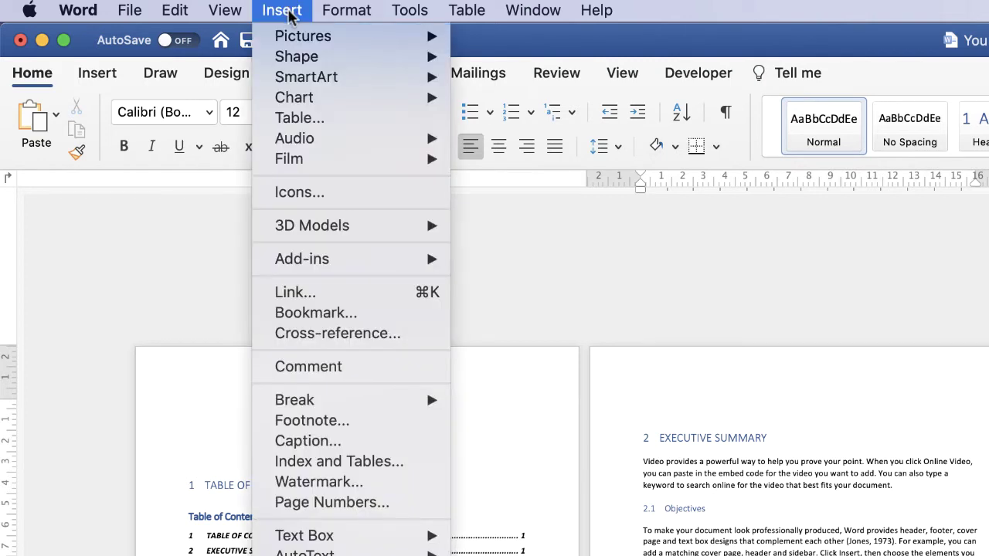
mouse_move(427, 401)
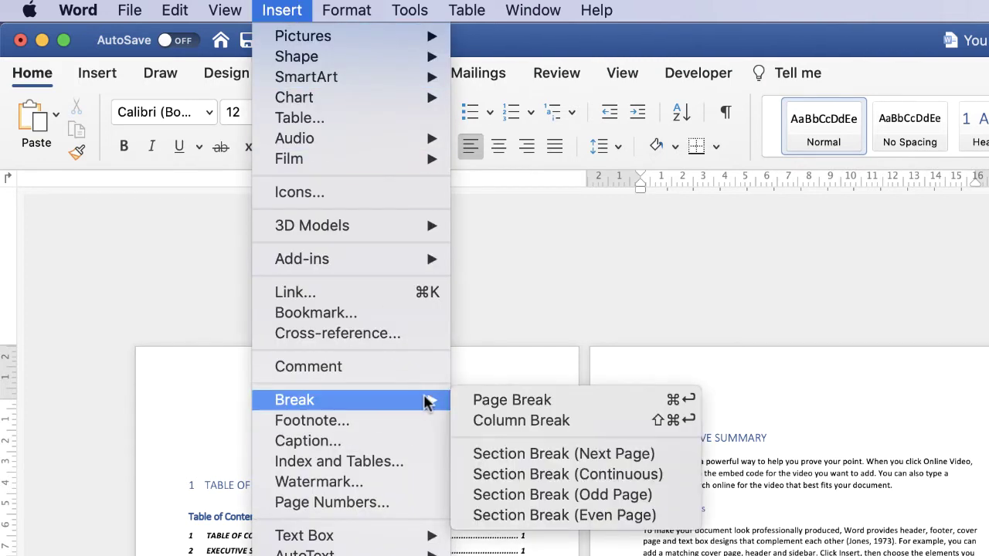
left_click(542, 452)
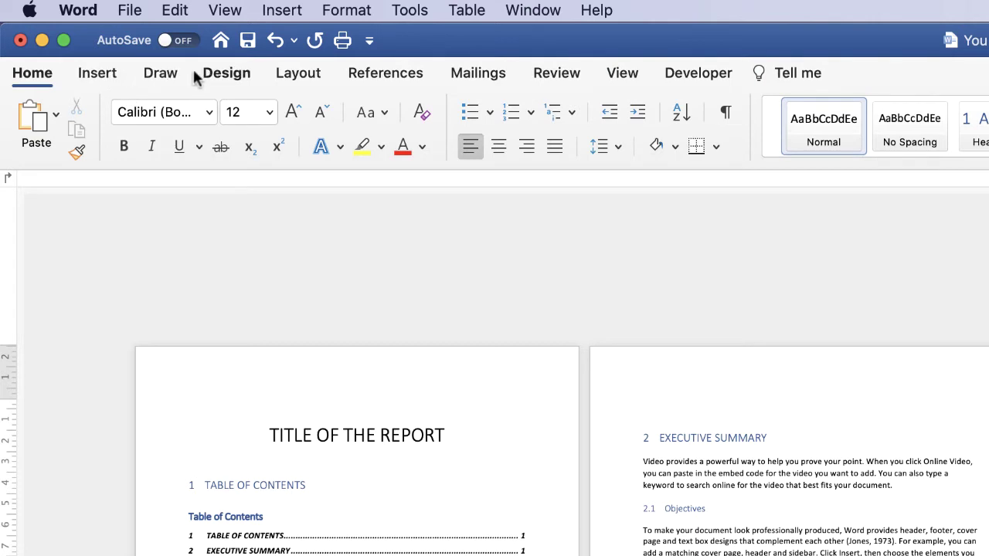
Step: Review the Next Page section break among the layout break options without inserting another break
left_click(294, 81)
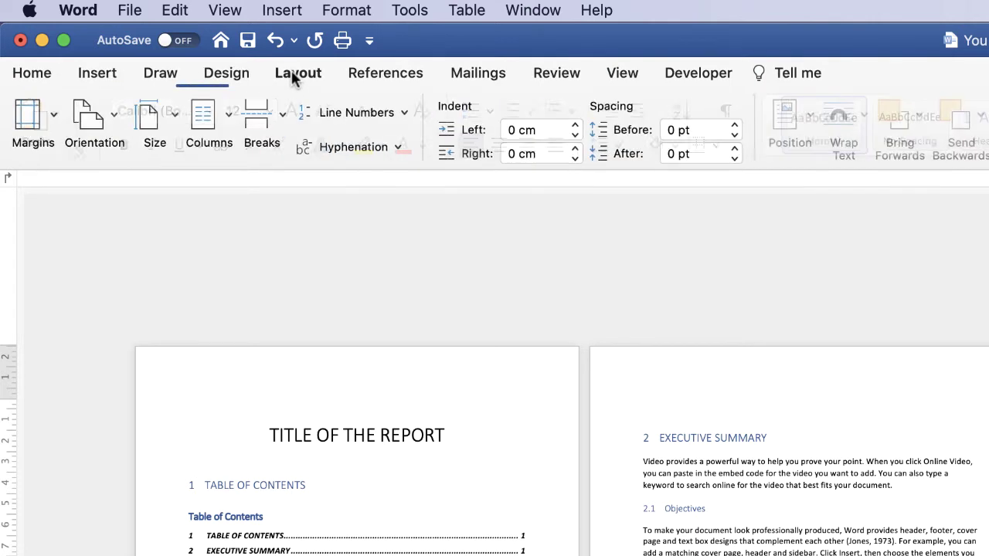
left_click(284, 114)
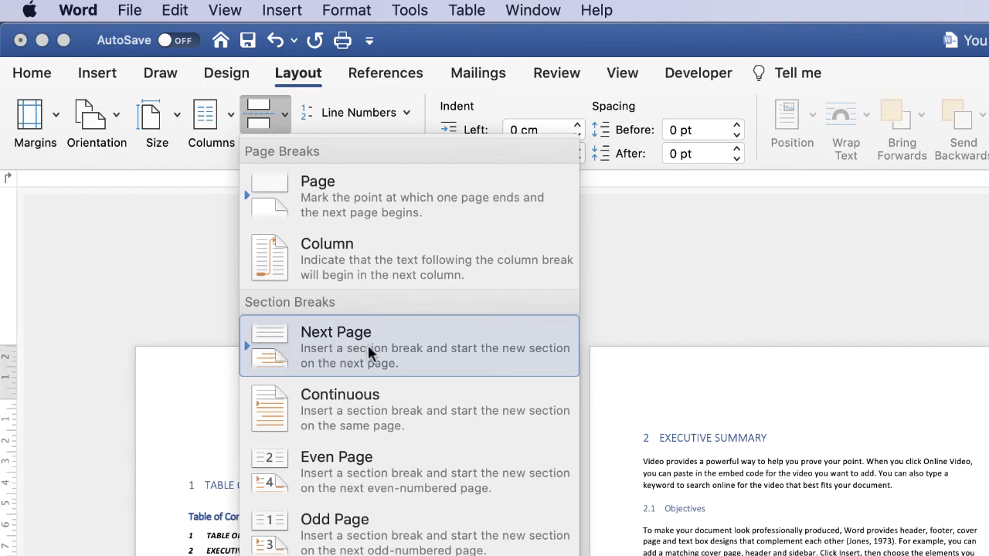
key("Escape")
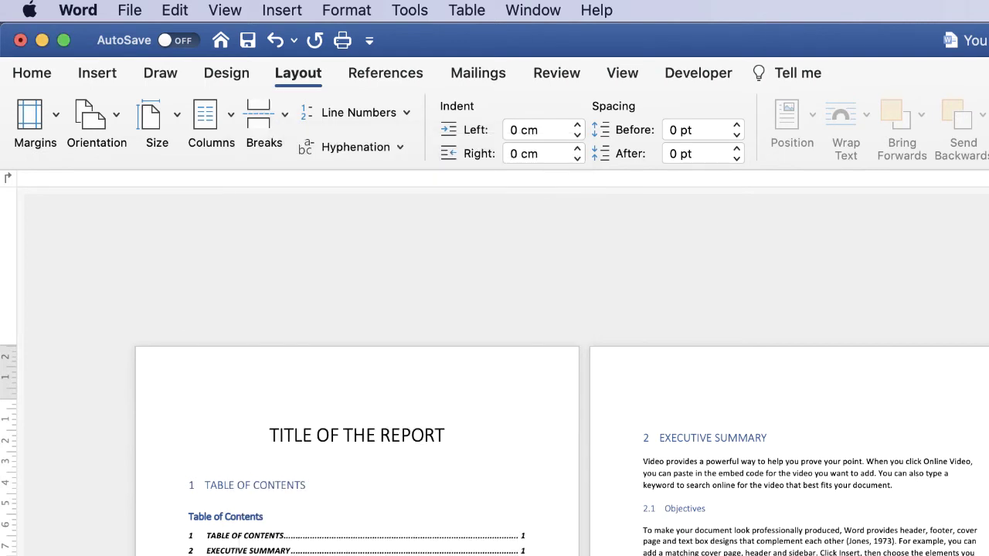
Step: Show the formatting marks and check the section break at the end of page 2
left_click(32, 73)
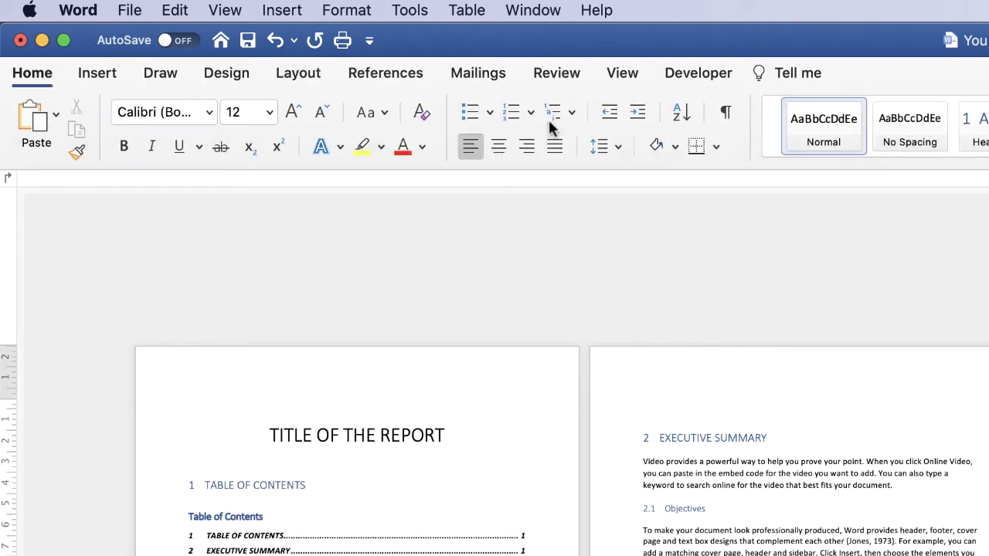
left_click(726, 115)
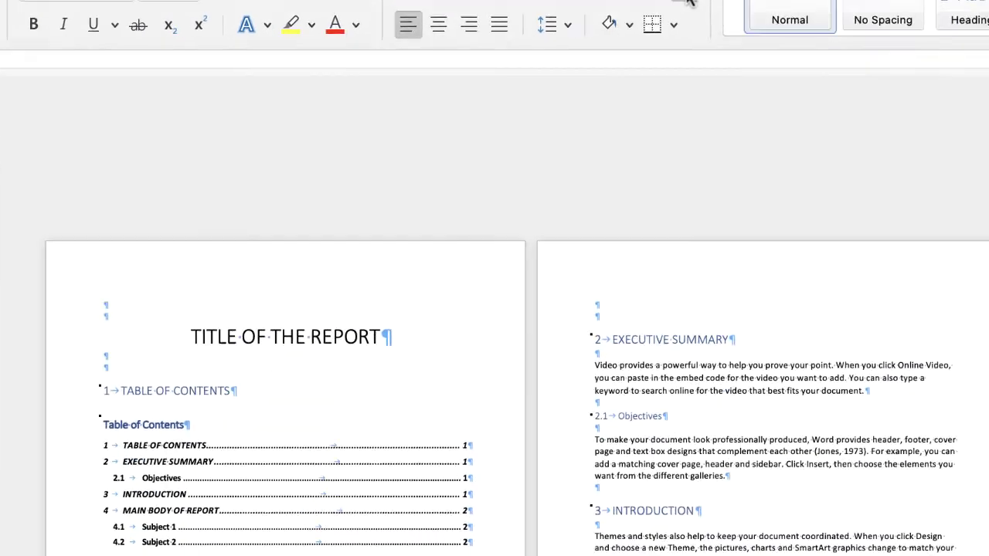
scroll(773, 464, "down", 10)
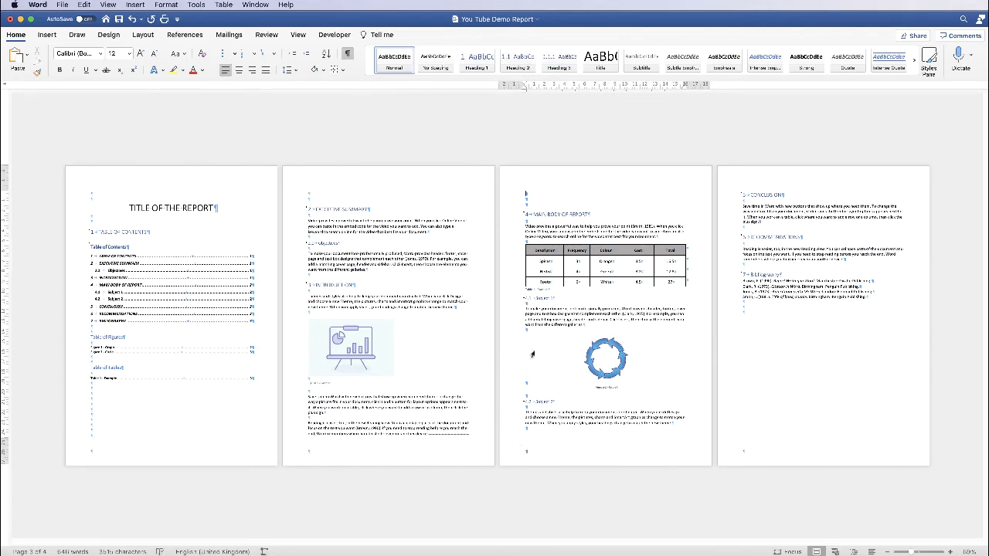
Step: Open the footer of section 2 on page 3 and turn off Link to Previous
double_click(555, 456)
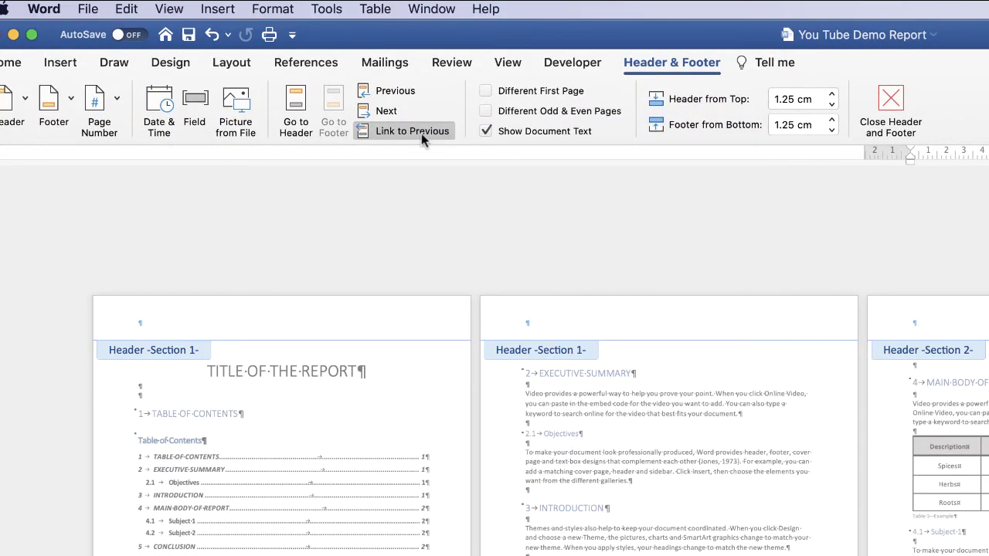
left_click(363, 131)
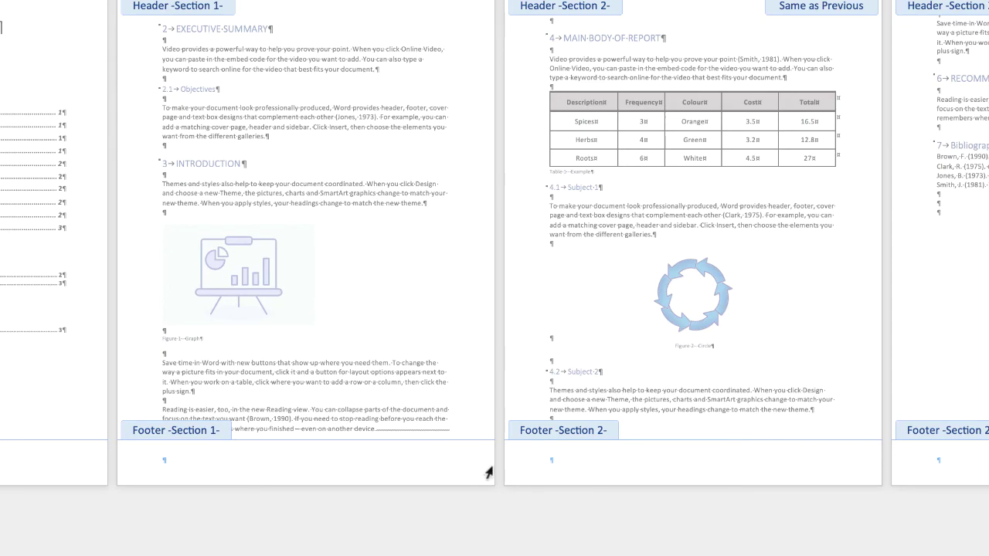
Step: Insert centred page numbers in the section 2 footer, shown on the first page, with numbering starting at 1
left_click(565, 464)
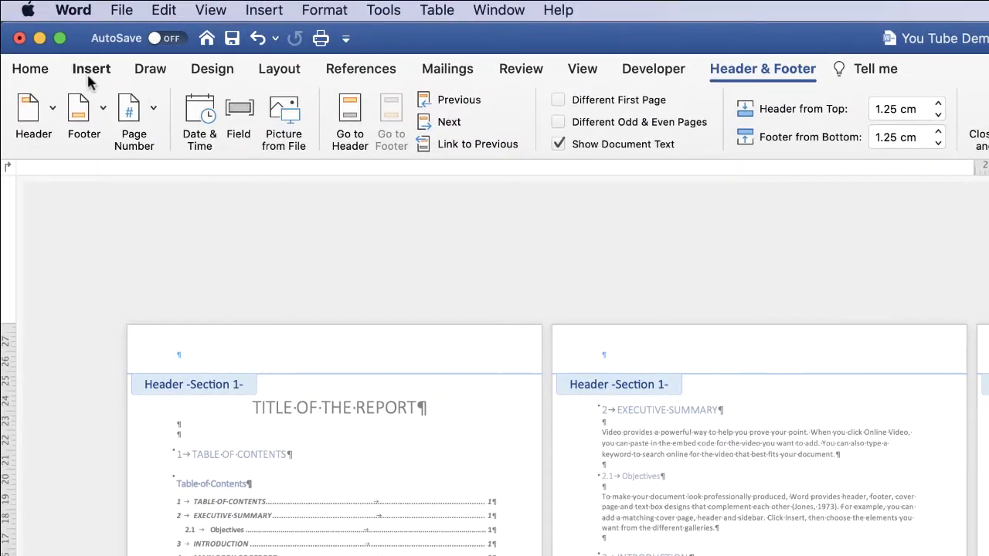
left_click(87, 68)
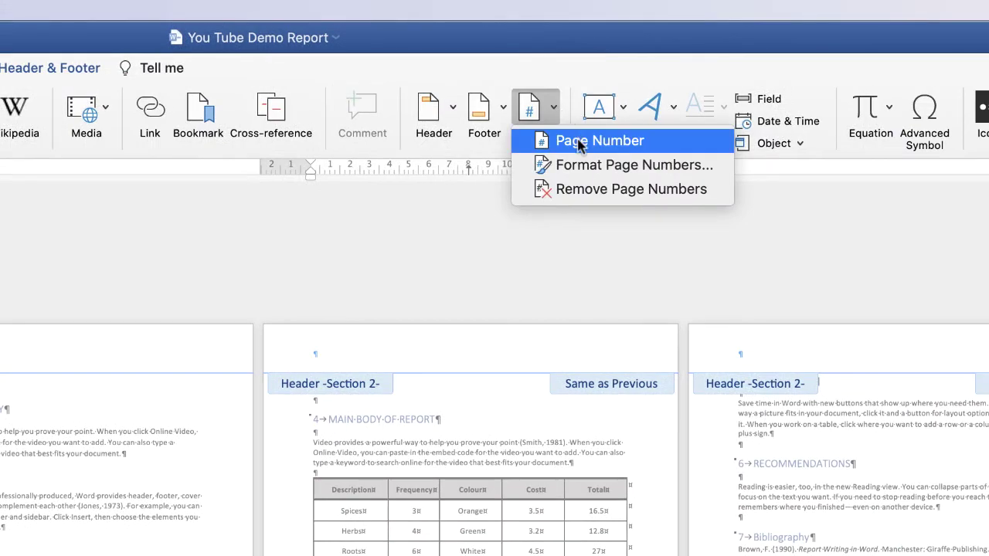
left_click(575, 140)
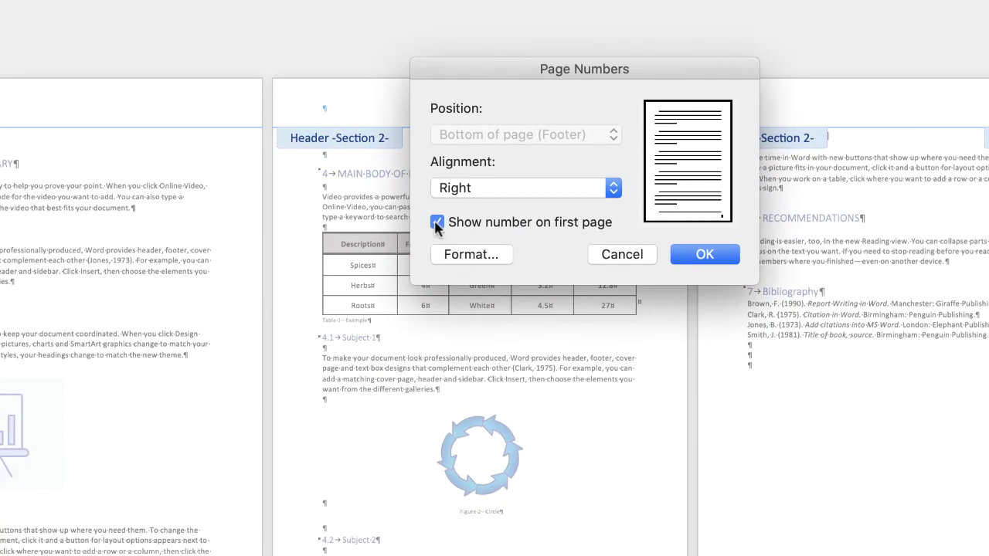
left_click(437, 223)
left_click(482, 192)
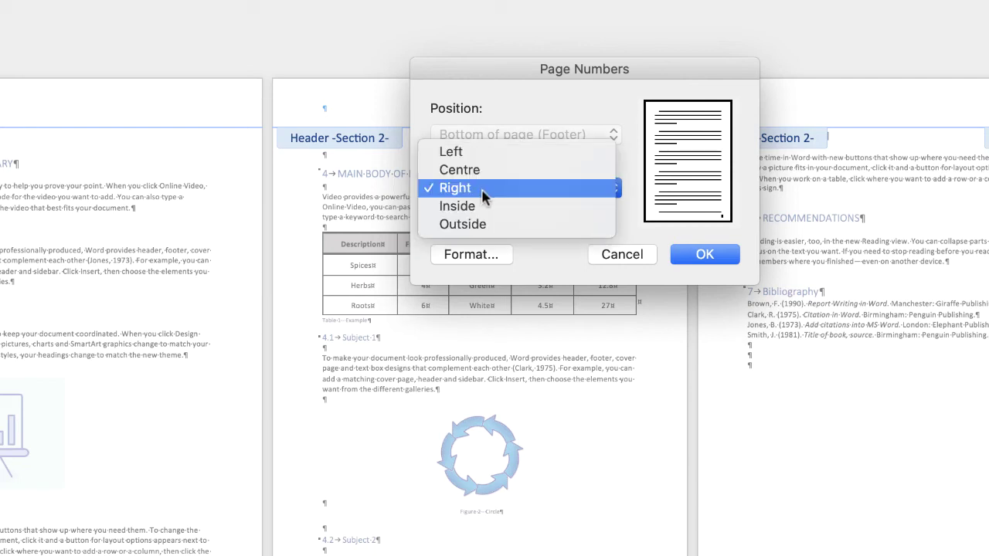
left_click(469, 171)
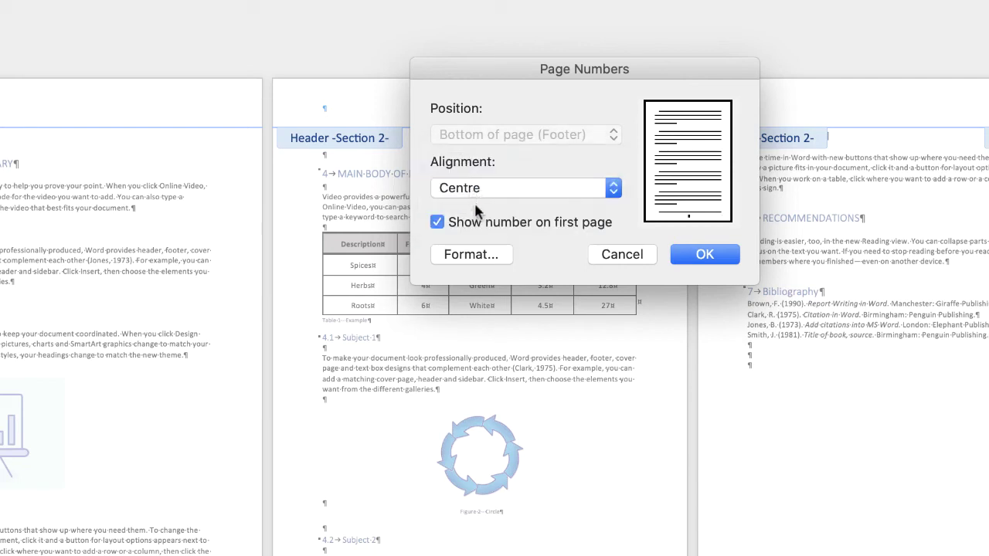
left_click(478, 256)
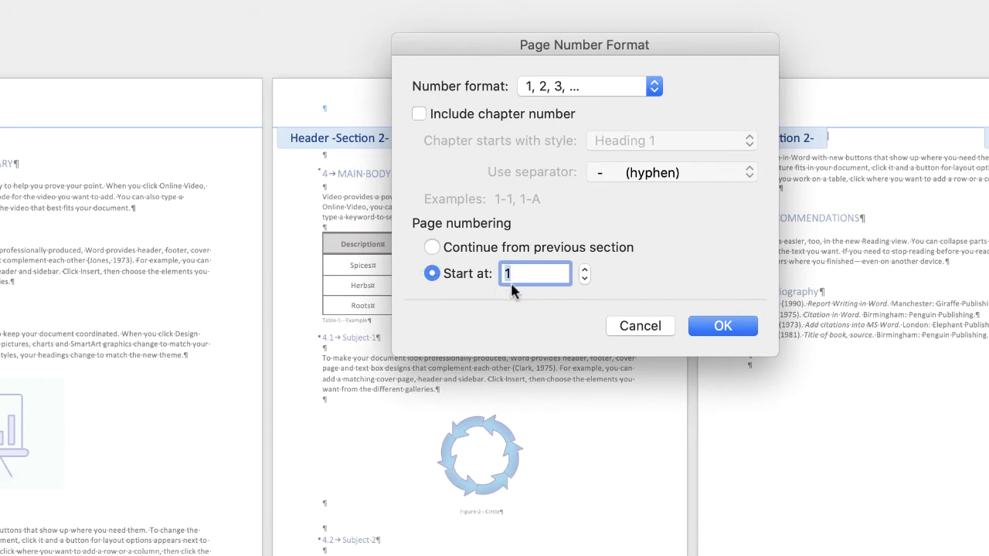
left_click(723, 328)
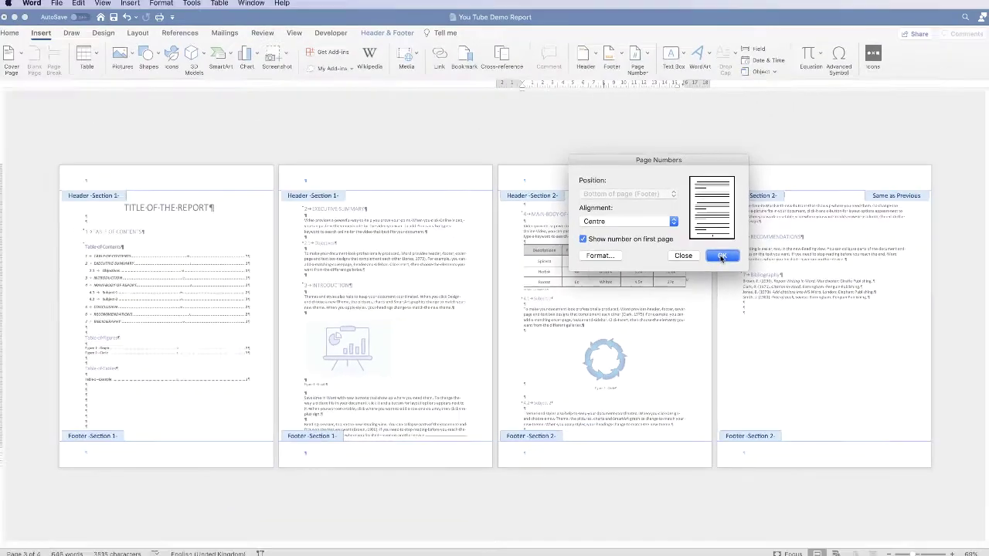
left_click(722, 257)
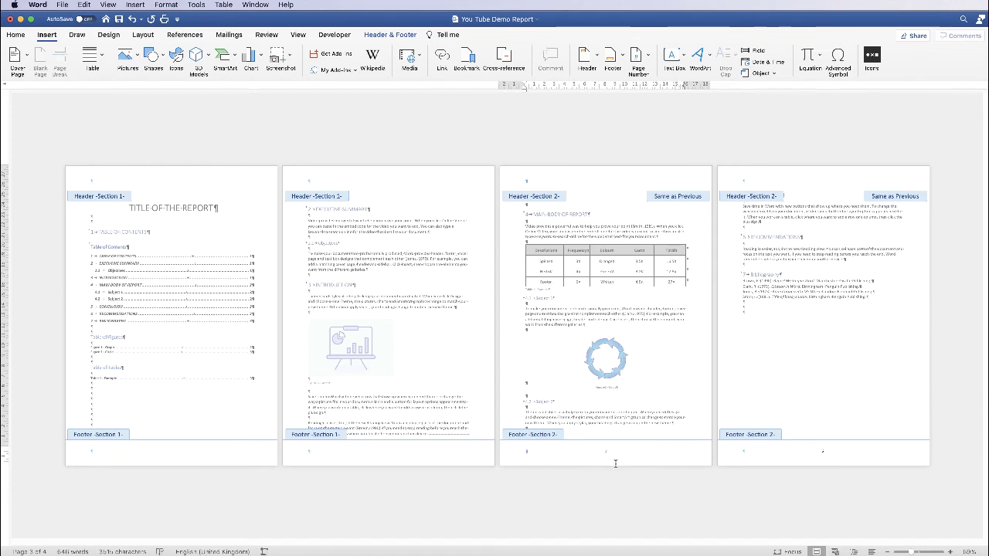
Step: Make the page number in the section 2 footer bold and enlarge it to 22 pt
left_click(928, 552)
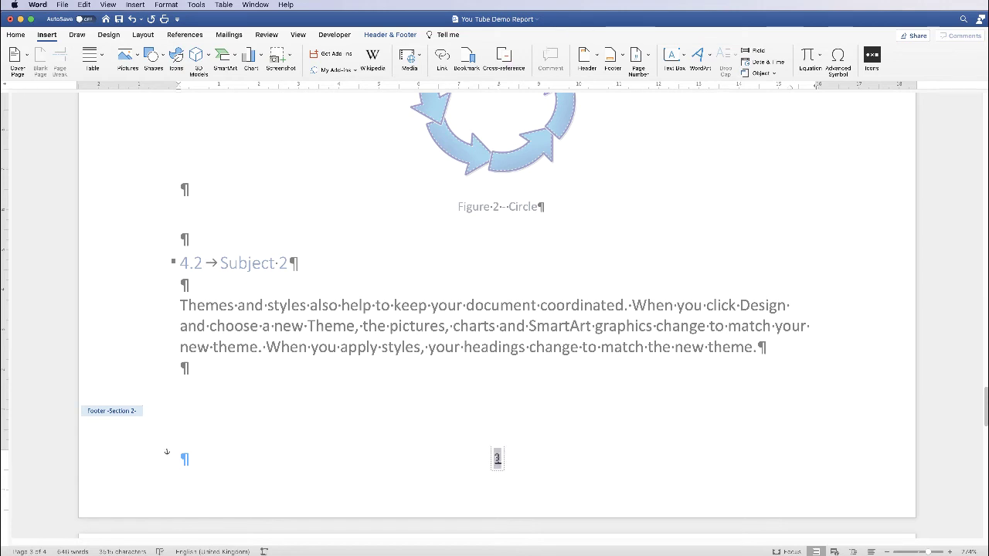
left_click(498, 461)
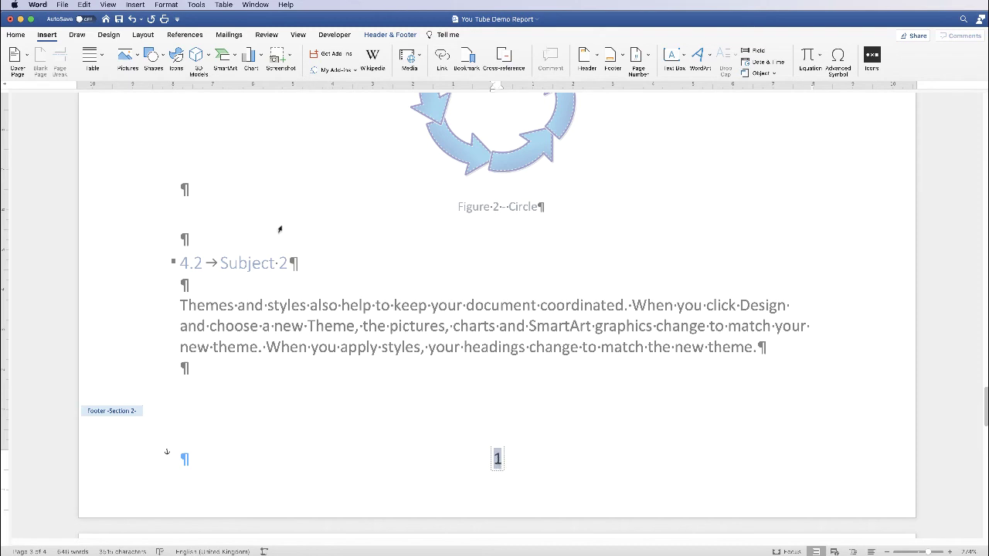
left_click(16, 36)
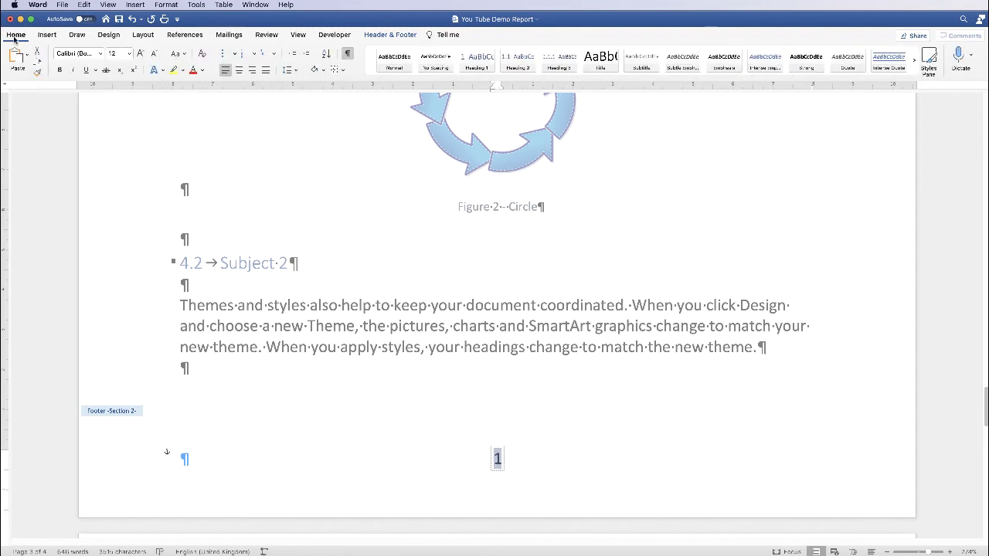
left_click(61, 71)
left_click(140, 54)
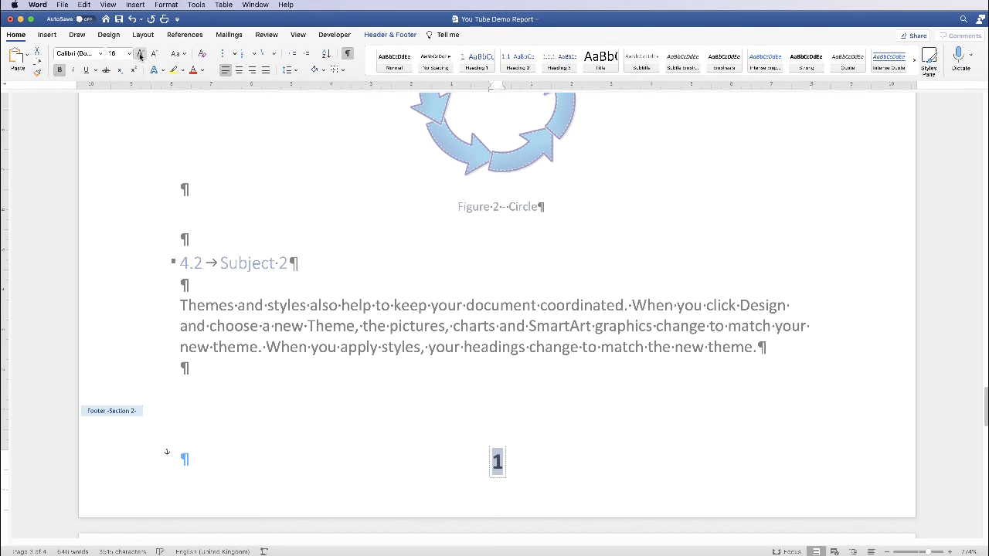
left_click(140, 54)
left_click(140, 54)
left_click(140, 54)
left_click(140, 54)
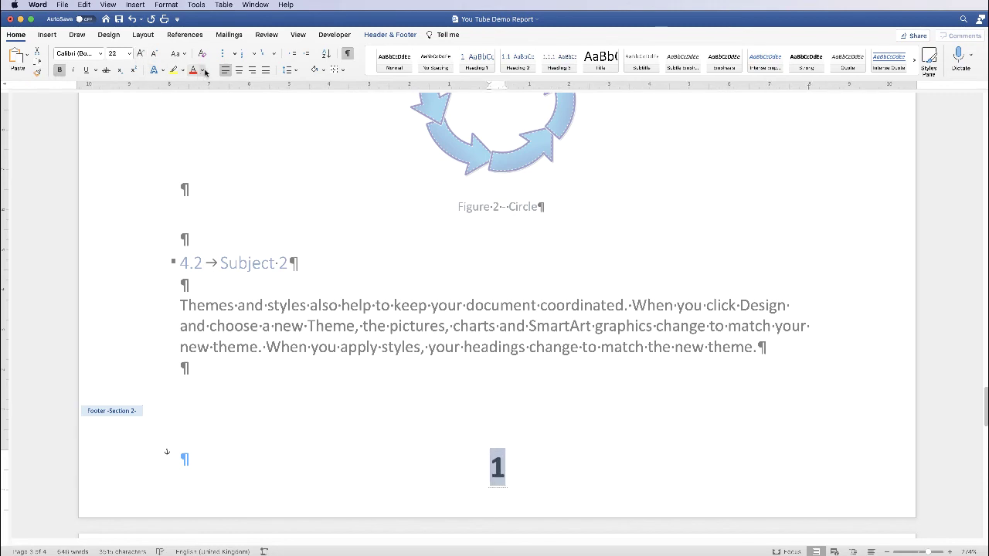
Step: Make the section 2 footer's page number italic and change its font to Helvetica
left_click(74, 71)
left_click(99, 55)
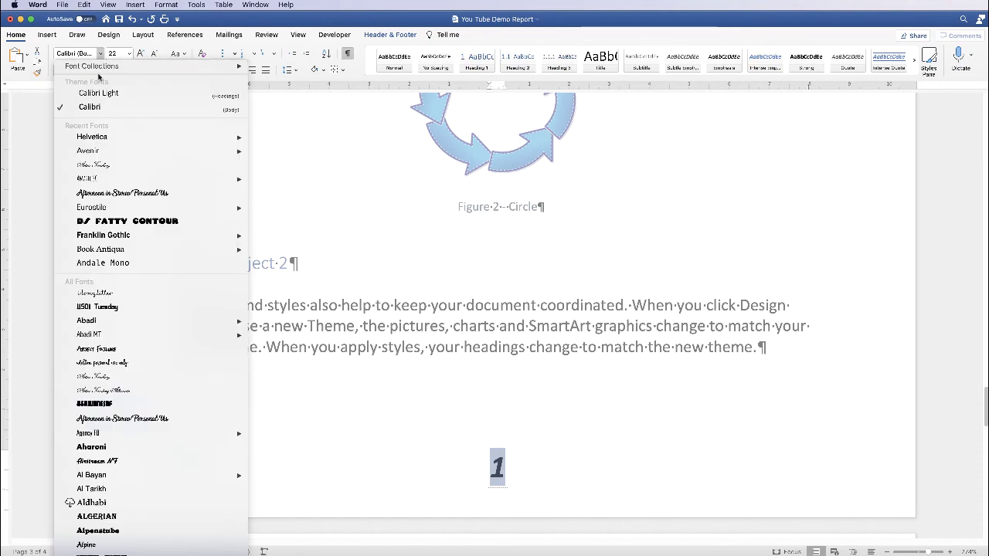
left_click(104, 137)
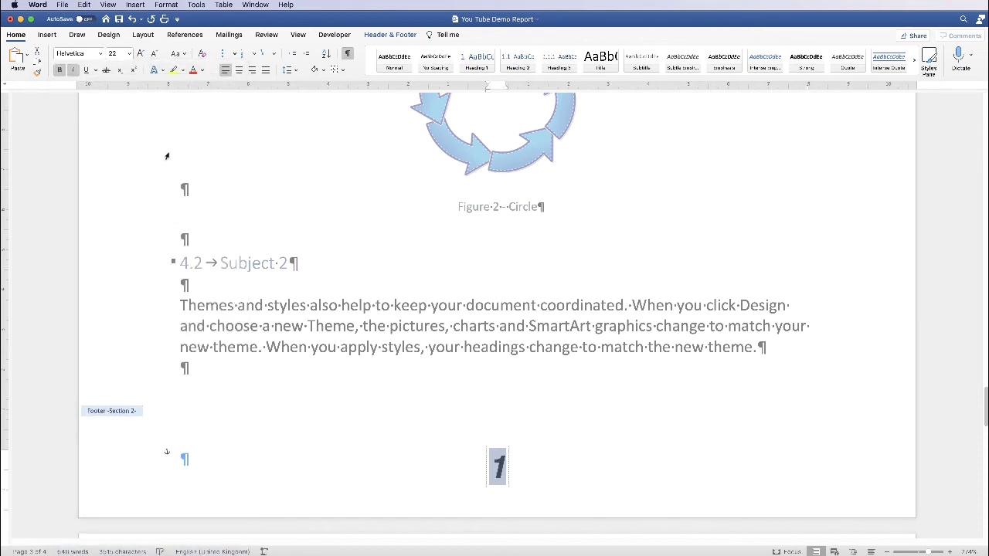
Step: Reduce the font size of the section 2 footer's page number to 14 pt
left_click(153, 54)
left_click(153, 54)
left_click(153, 54)
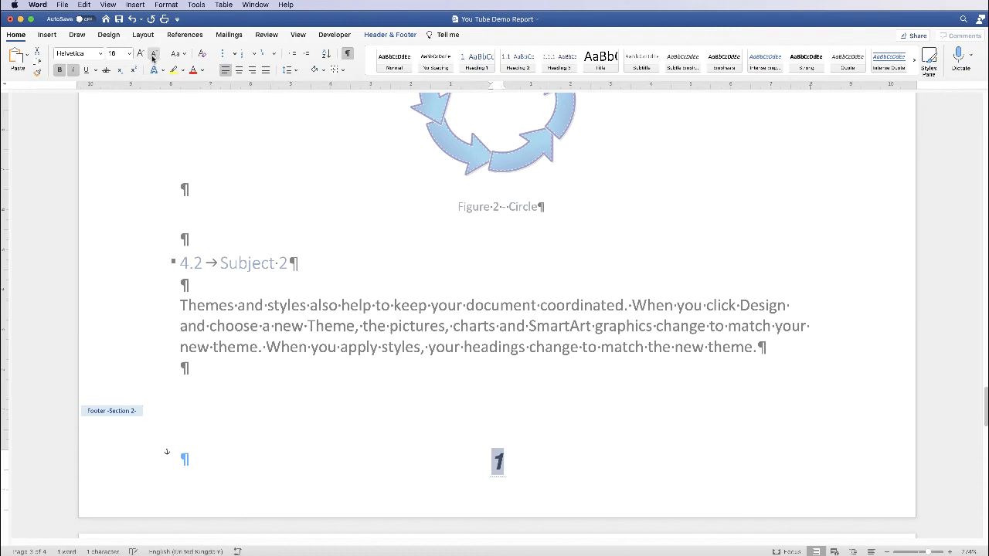
left_click(152, 54)
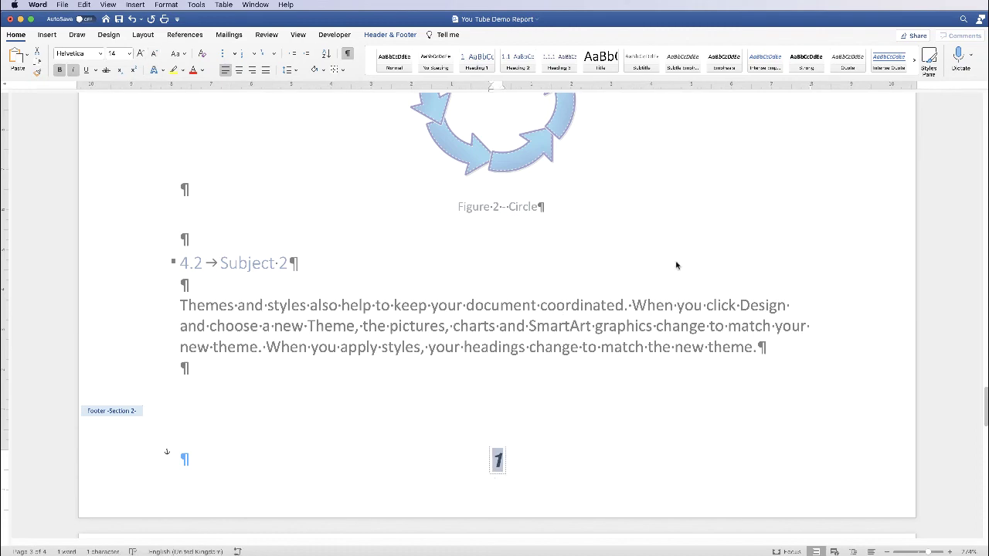
Step: Close the footer, hide the formatting marks and check the footers with all four pages in view
double_click(829, 272)
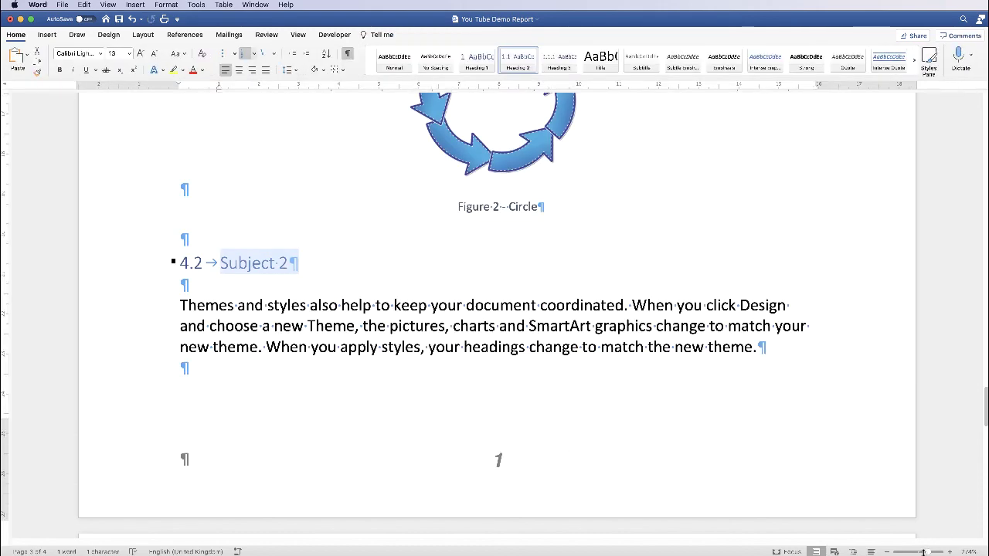
left_click_drag(915, 552, 911, 552)
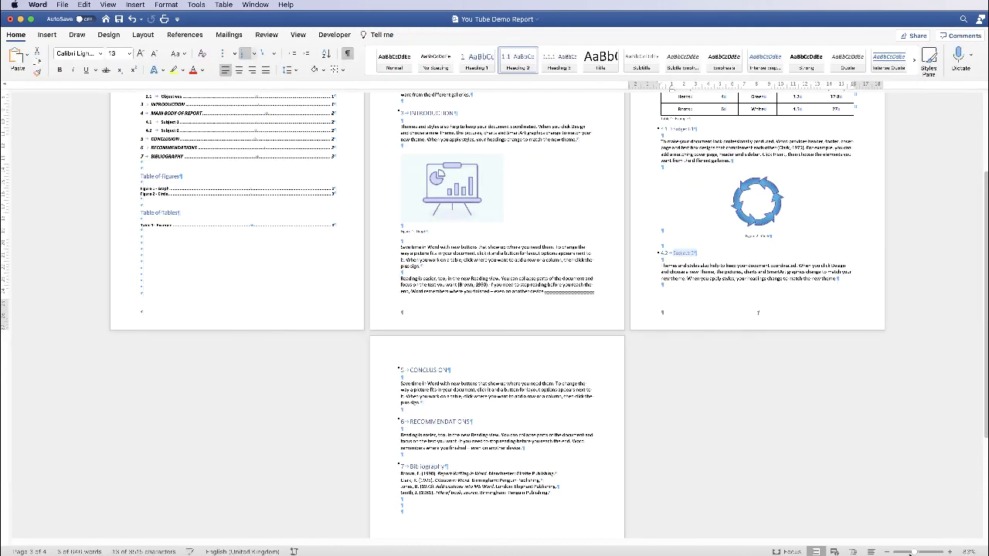
left_click(347, 53)
left_click_drag(912, 552, 909, 553)
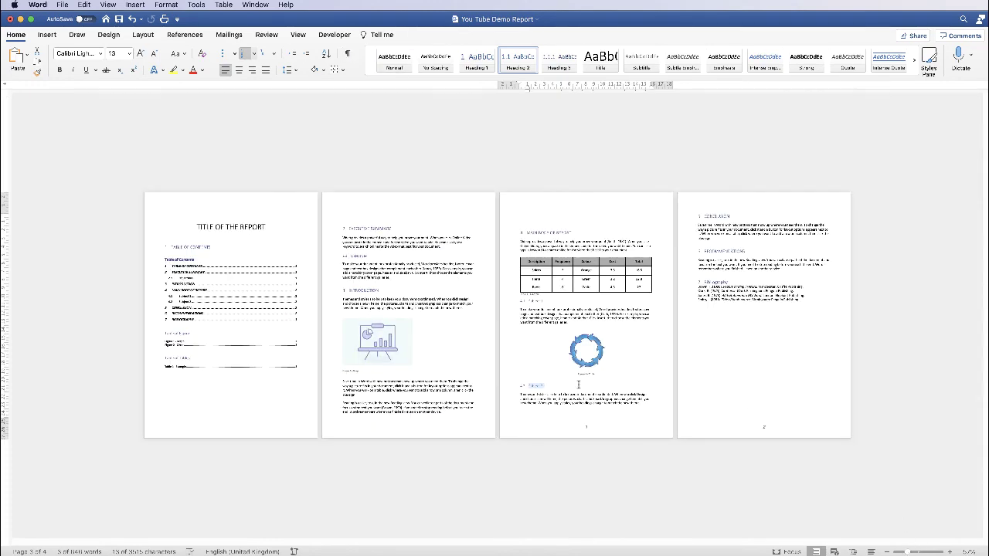